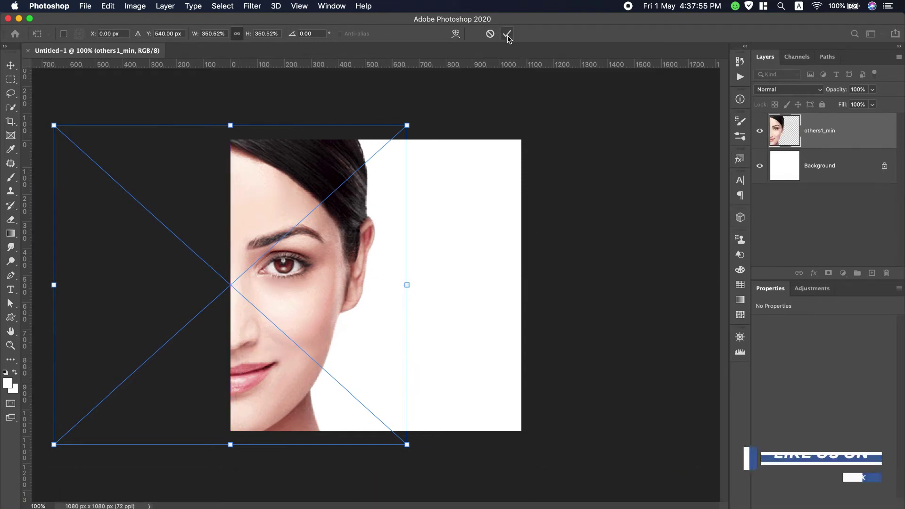
- Scale the placed portrait to about 321% and position it at X 0 px so half the face fills the canvas height, then commit
drag(406, 125, 390, 139)
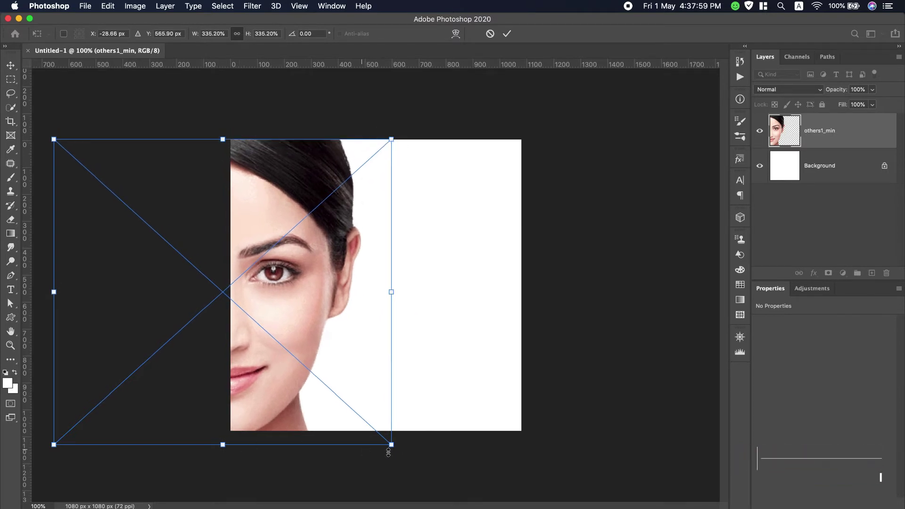
drag(391, 445, 380, 433)
drag(309, 303, 322, 306)
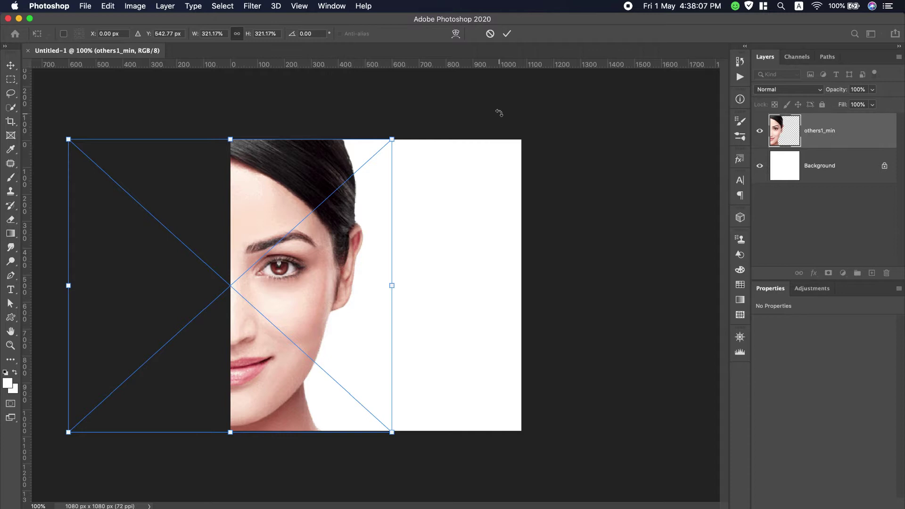
click(507, 33)
key(z)
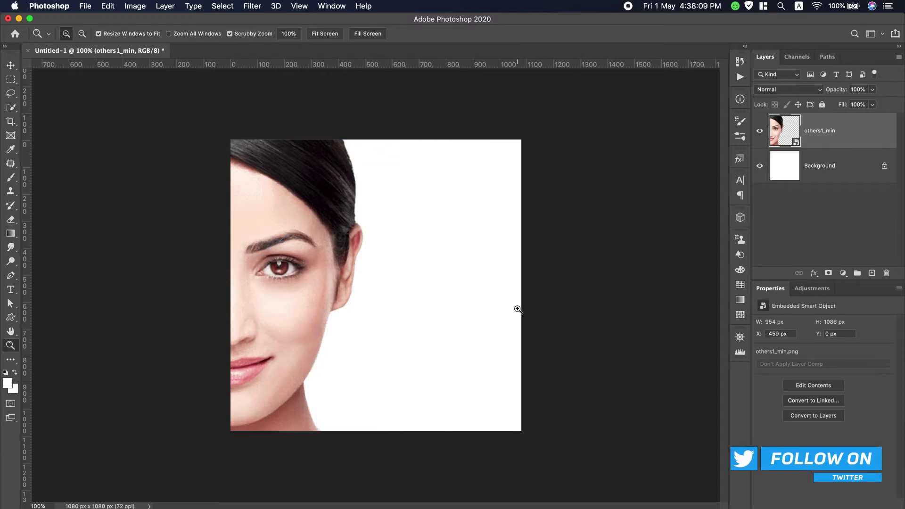
- Add a gradient fill layer directly above the Background layer and open its gradient presets
click(834, 174)
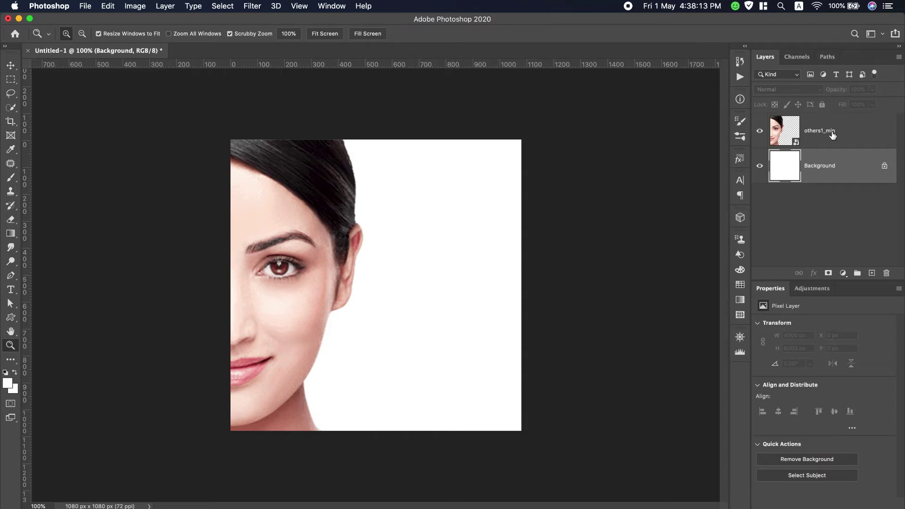
click(842, 274)
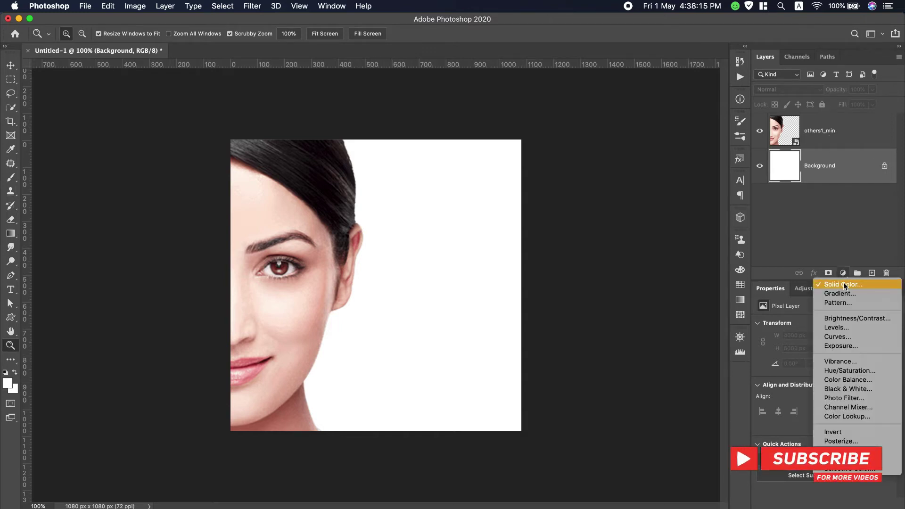
click(843, 294)
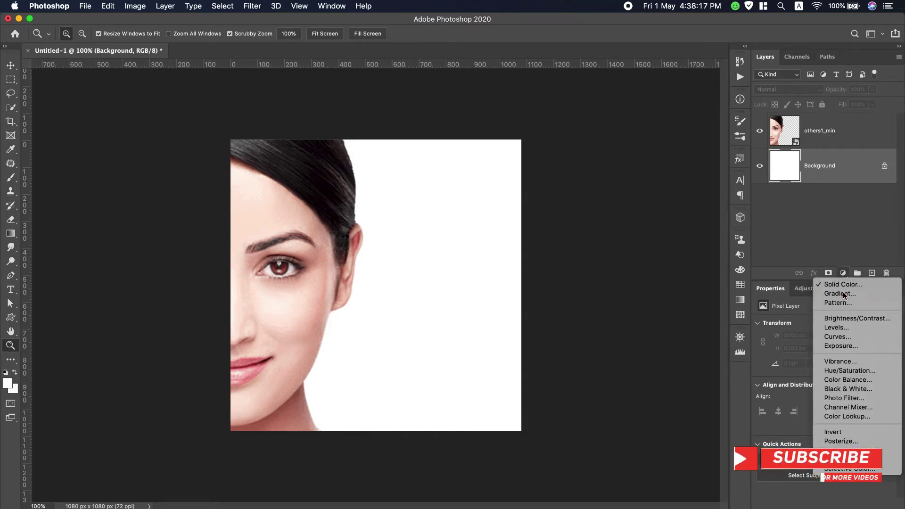
click(740, 227)
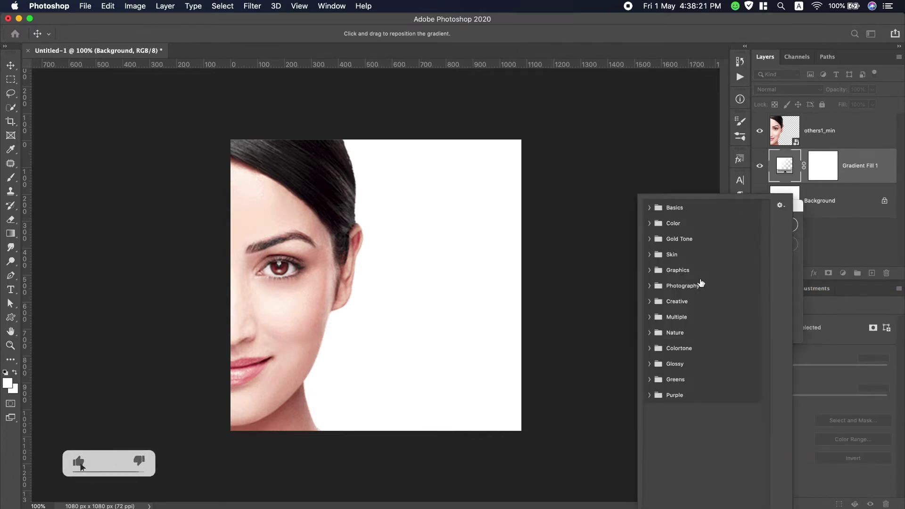
- Try pink, dark red, magenta and blue presets from the Graphics group on the gradient fill
click(649, 273)
scroll(694, 360, down, 5)
scroll(694, 359, down, 4)
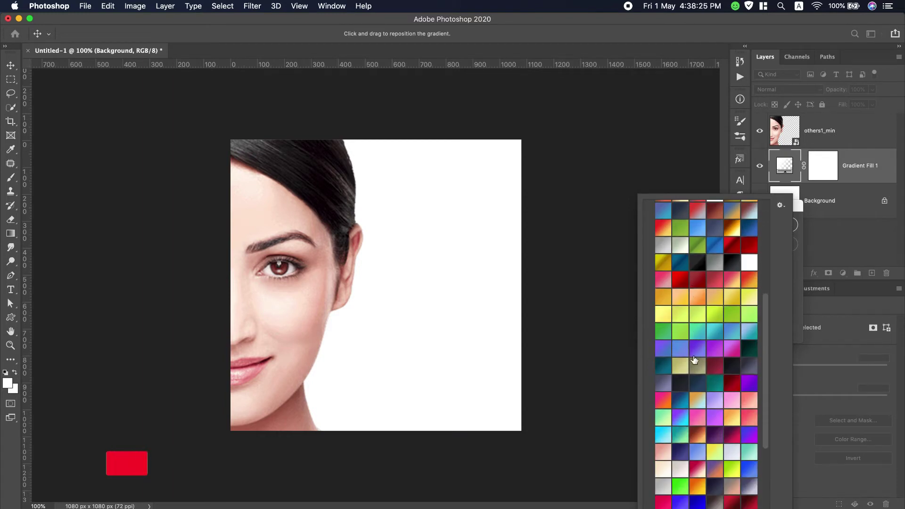
click(661, 503)
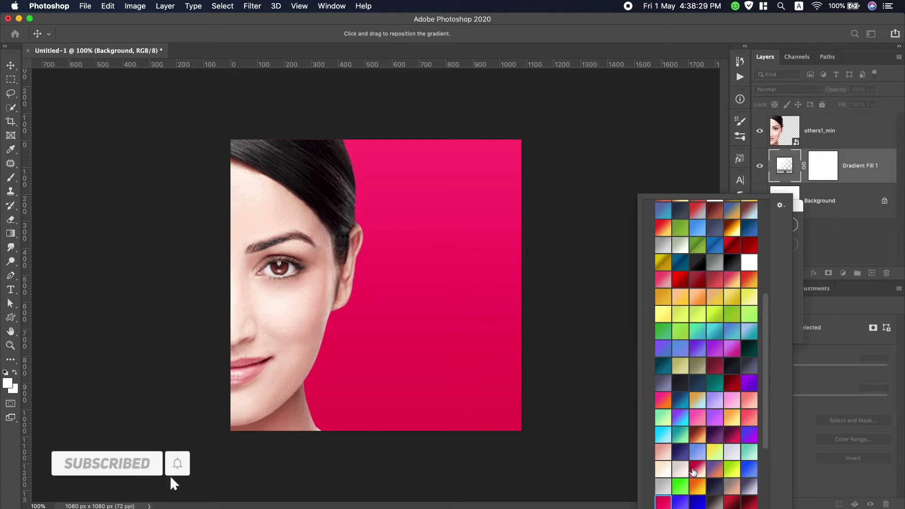
scroll(712, 455, down, 2)
click(733, 352)
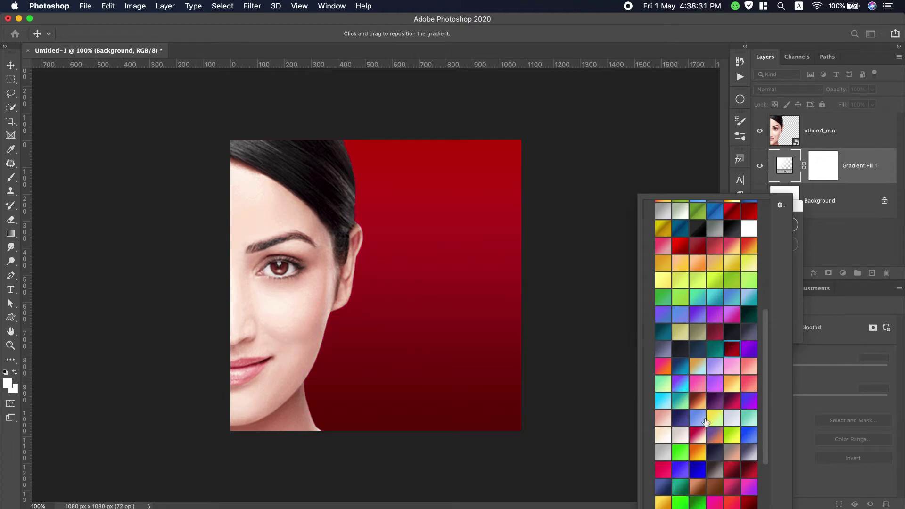
scroll(704, 425, down, 2)
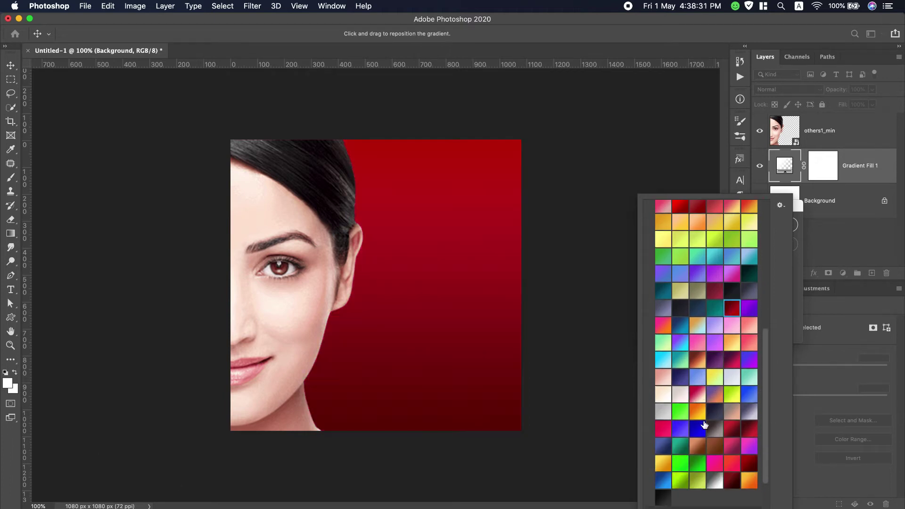
click(663, 429)
scroll(716, 432, down, 5)
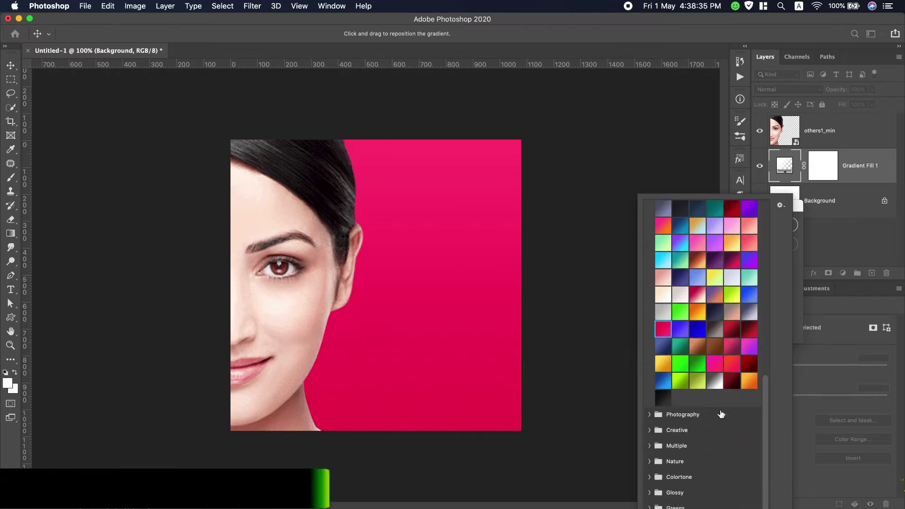
click(715, 363)
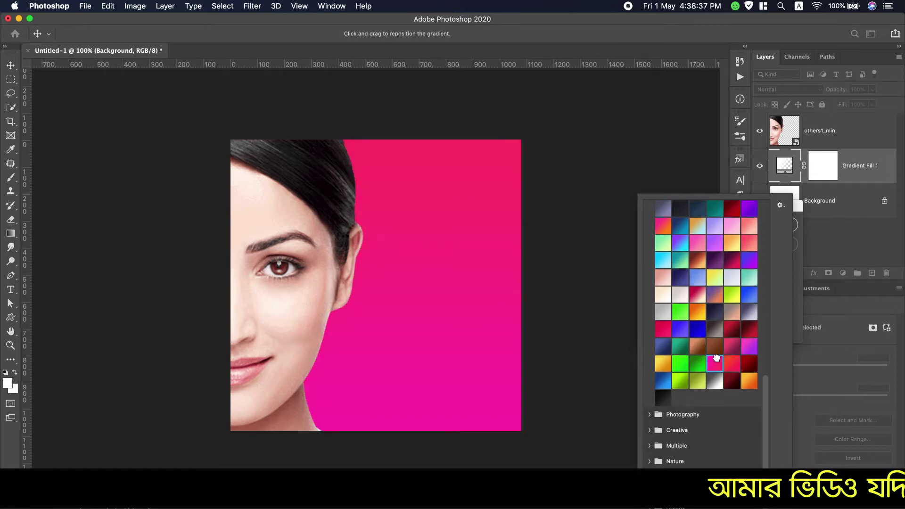
click(733, 294)
click(745, 296)
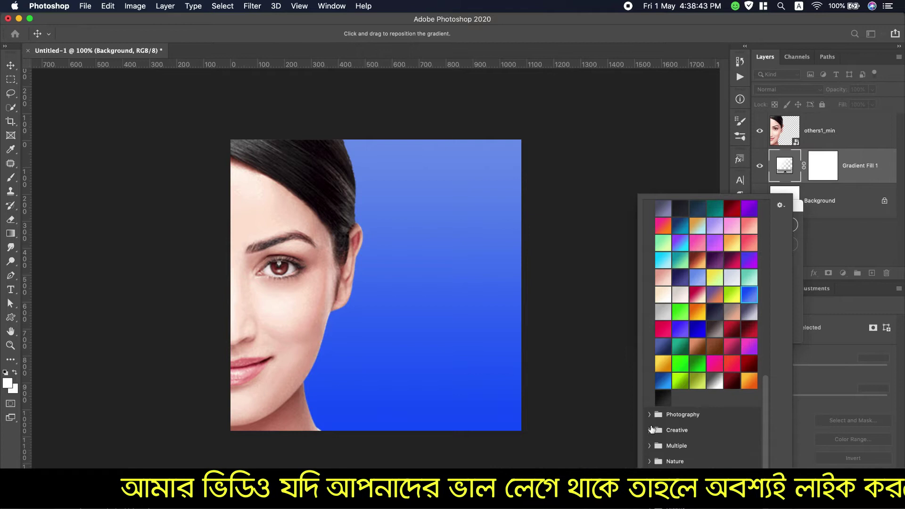
- Apply a pale pink skin-tone gradient preset from the Creative group to the background fill
click(650, 430)
scroll(669, 431, down, 5)
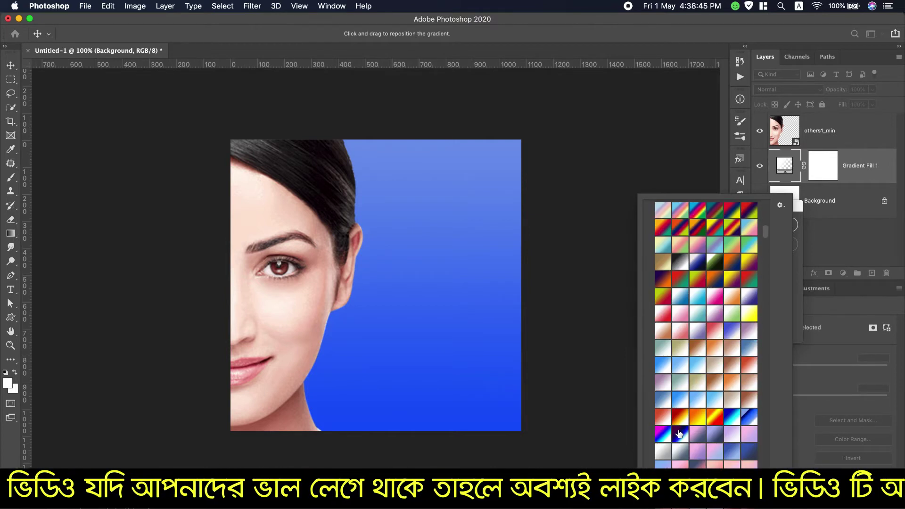
click(714, 295)
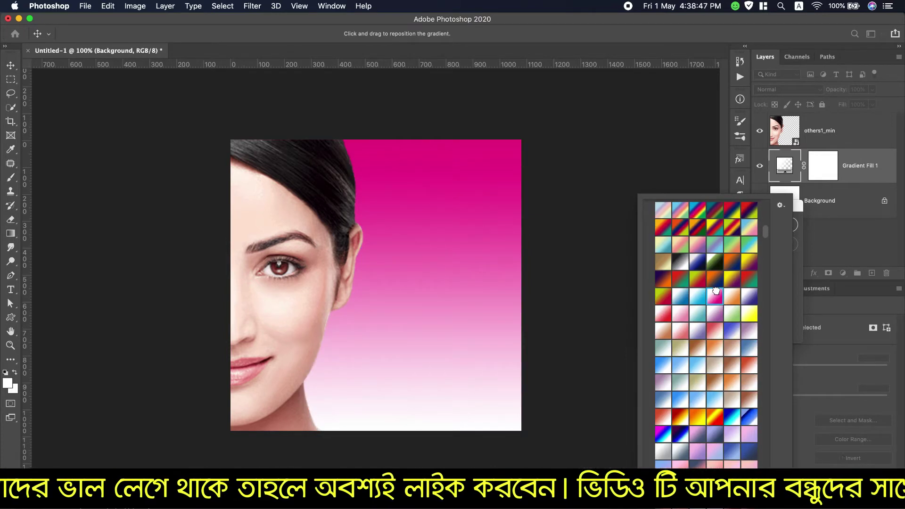
scroll(683, 429, down, 6)
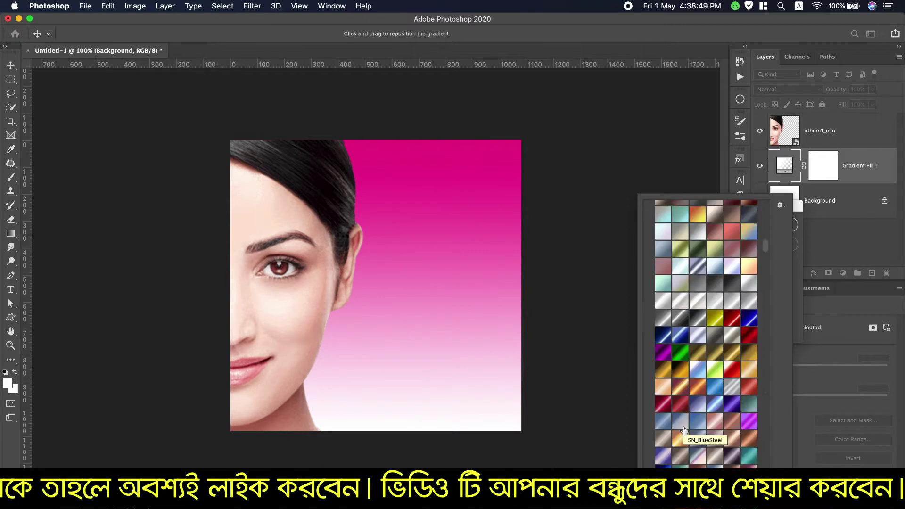
scroll(684, 429, down, 6)
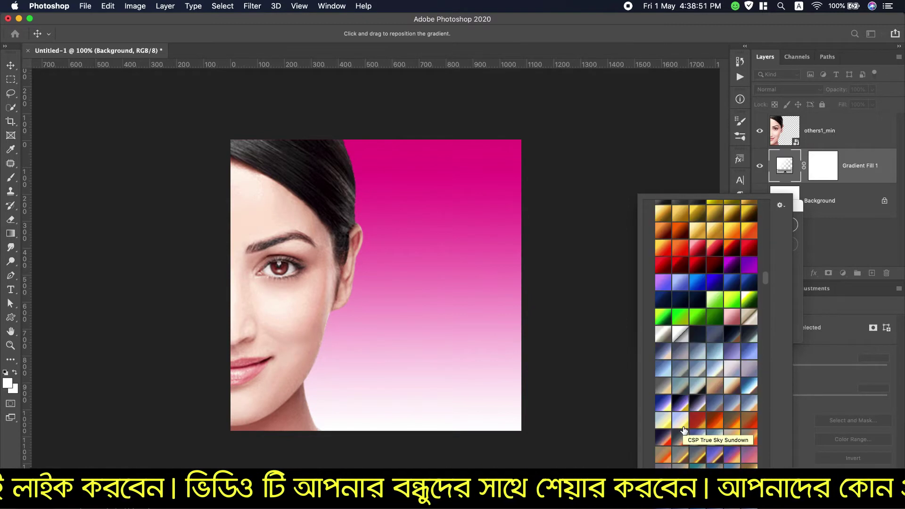
scroll(684, 430, down, 10)
scroll(684, 429, down, 5)
scroll(684, 430, down, 15)
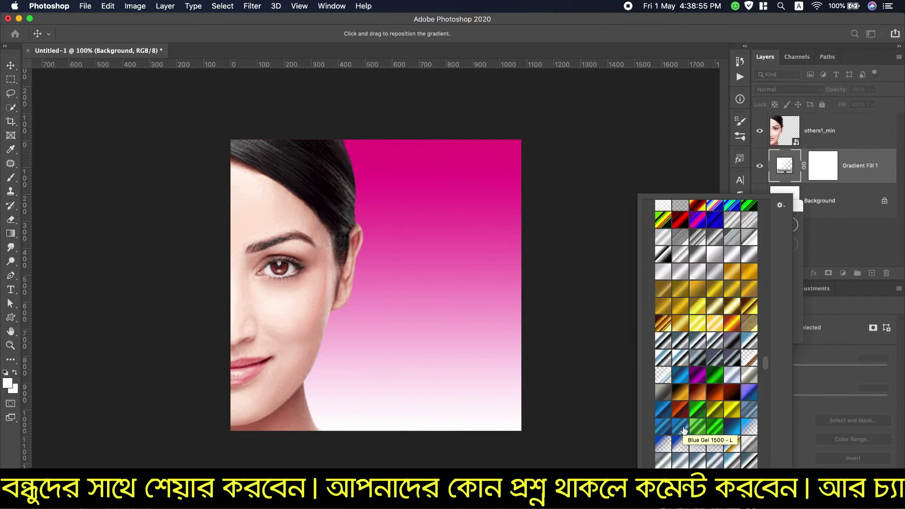
scroll(684, 430, down, 15)
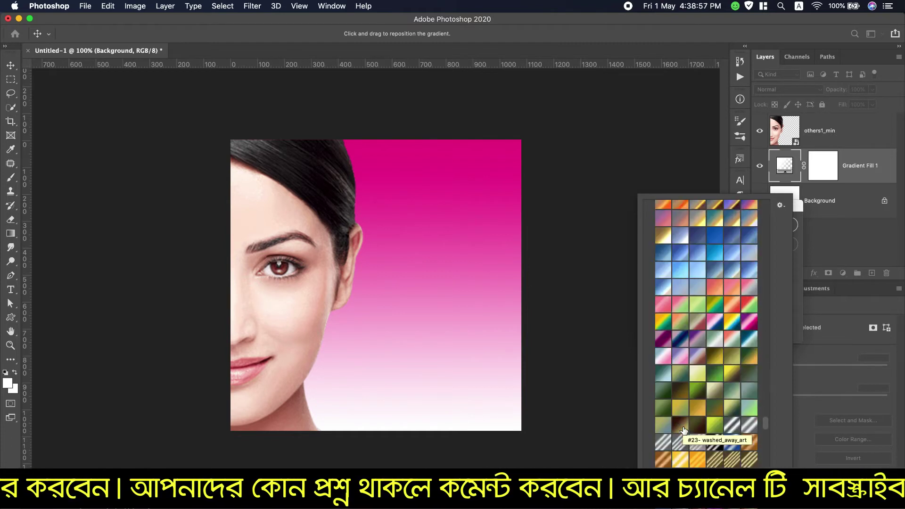
scroll(684, 429, down, 15)
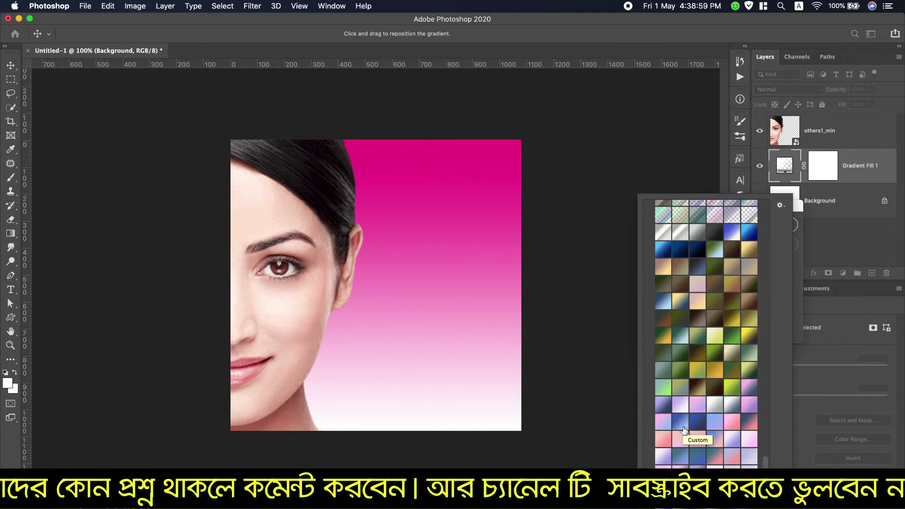
scroll(683, 430, down, 12)
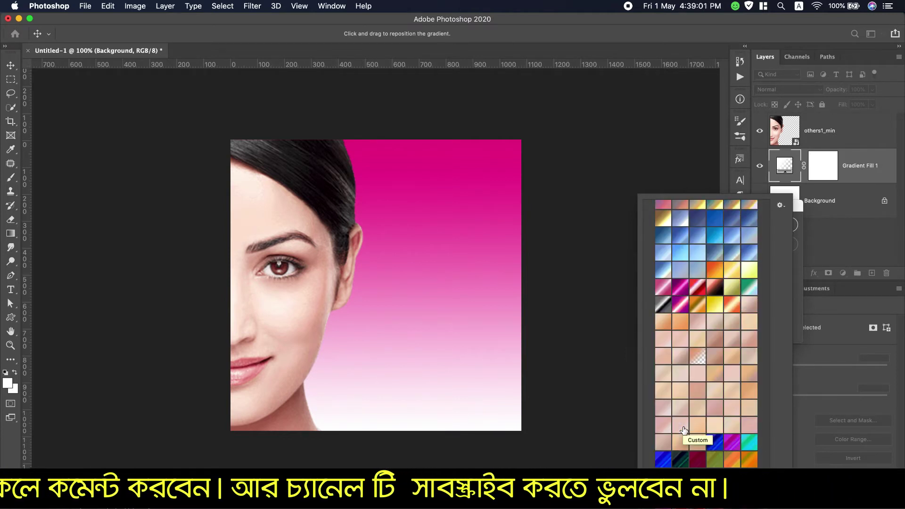
scroll(684, 430, up, 5)
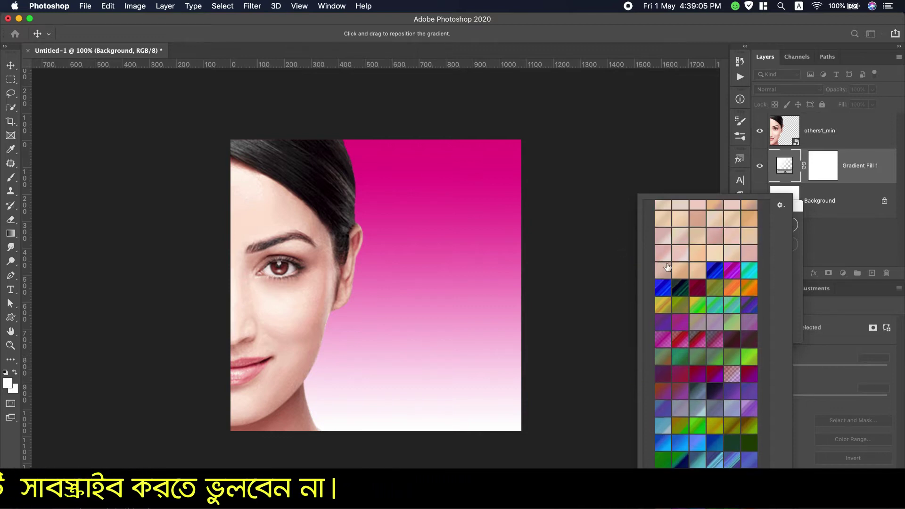
click(681, 270)
click(681, 254)
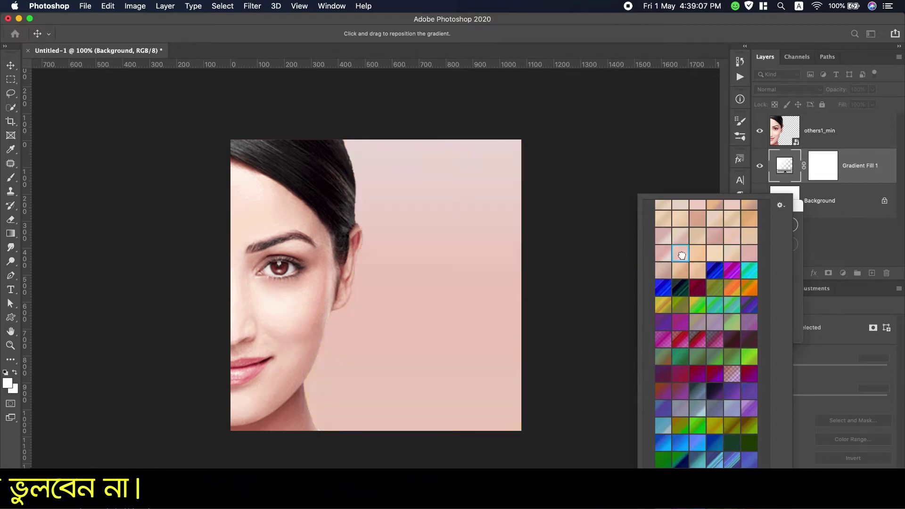
scroll(663, 353, down, 2)
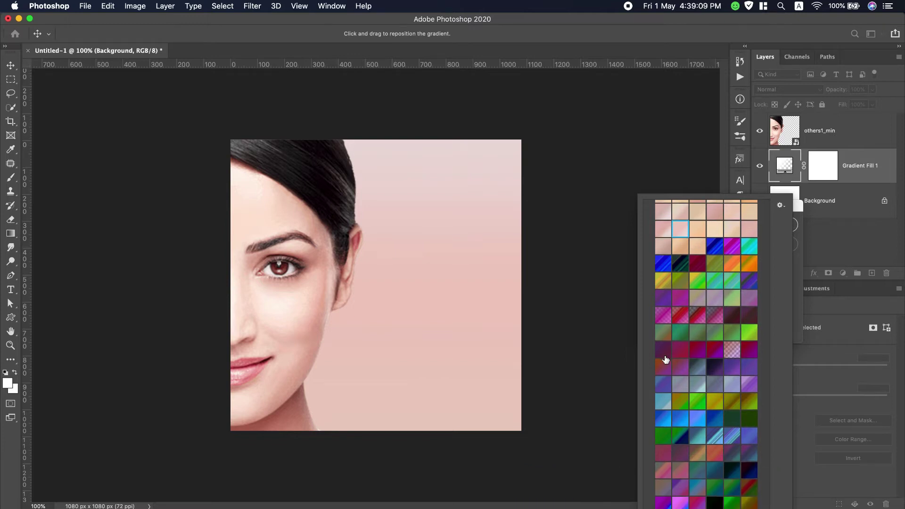
click(797, 272)
- Make the gradient fill radial and reversed, increase its scale above 100%, and confirm the fill
click(708, 247)
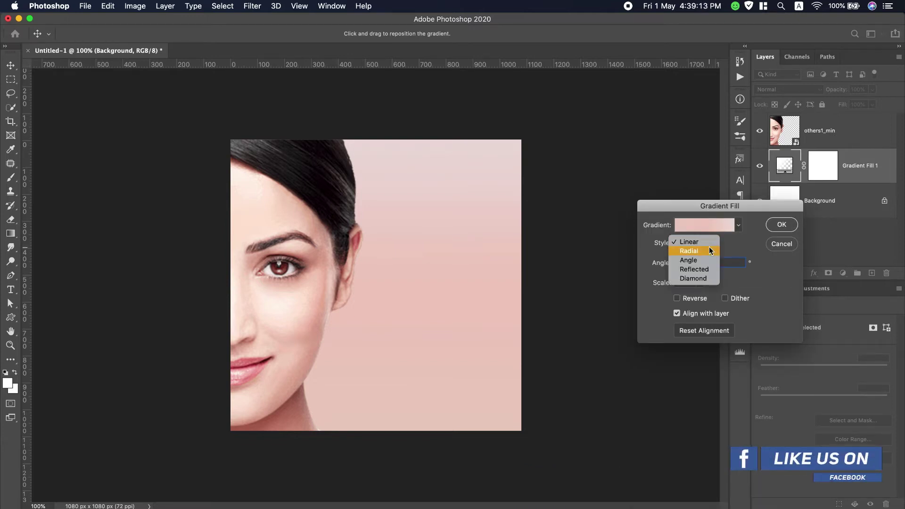
click(695, 253)
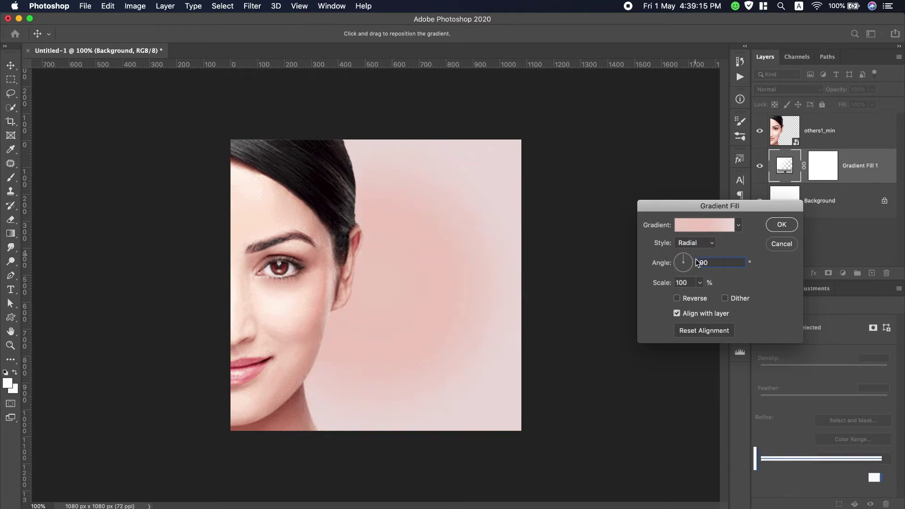
click(677, 299)
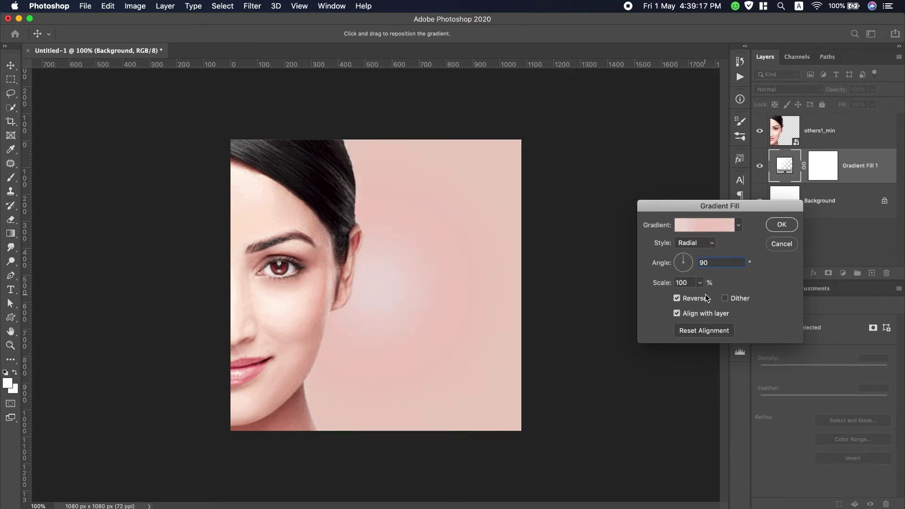
click(702, 284)
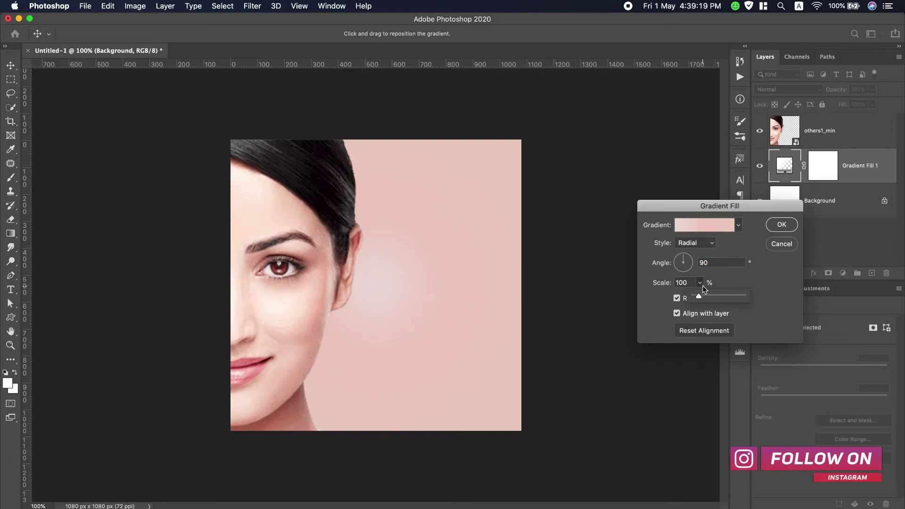
drag(700, 295, 706, 295)
click(780, 230)
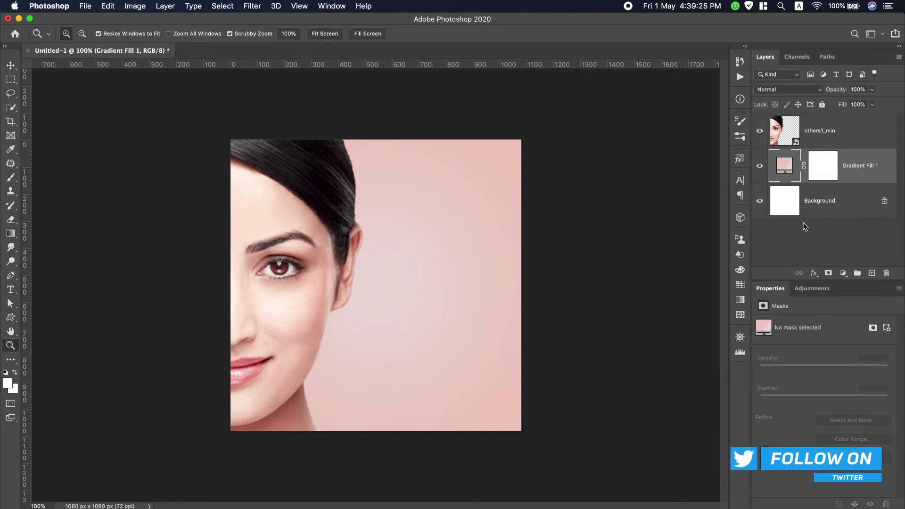
- Apply an Exposure adjustment to the portrait layer with exposure -0.49, offset -0.0041 and gamma correction 0.89
click(852, 127)
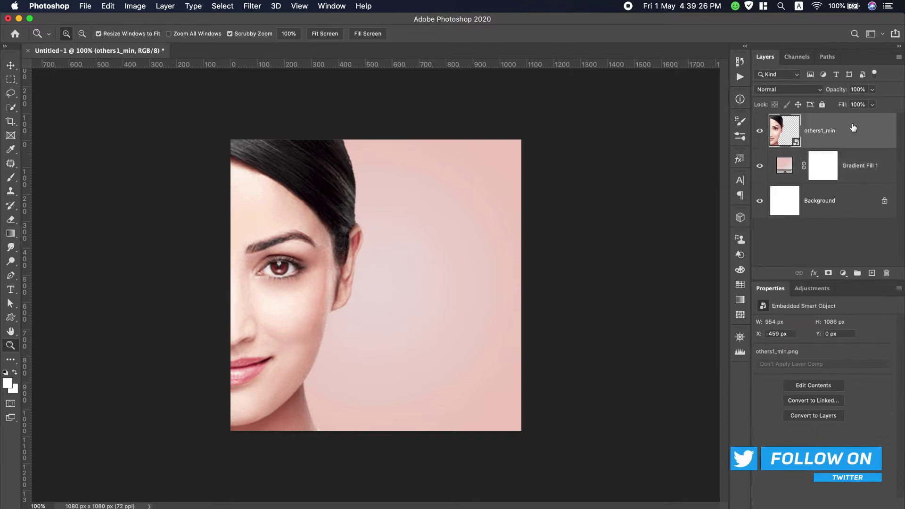
click(126, 7)
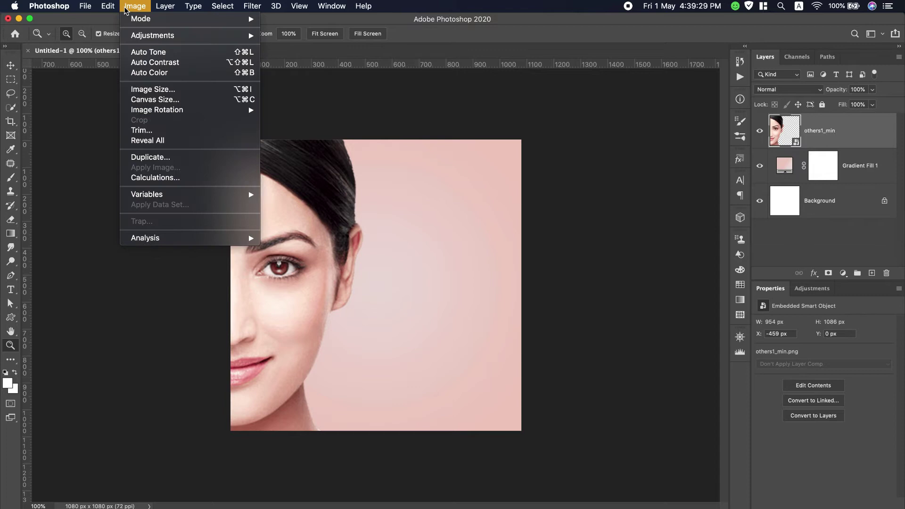
mouse_move(210, 37)
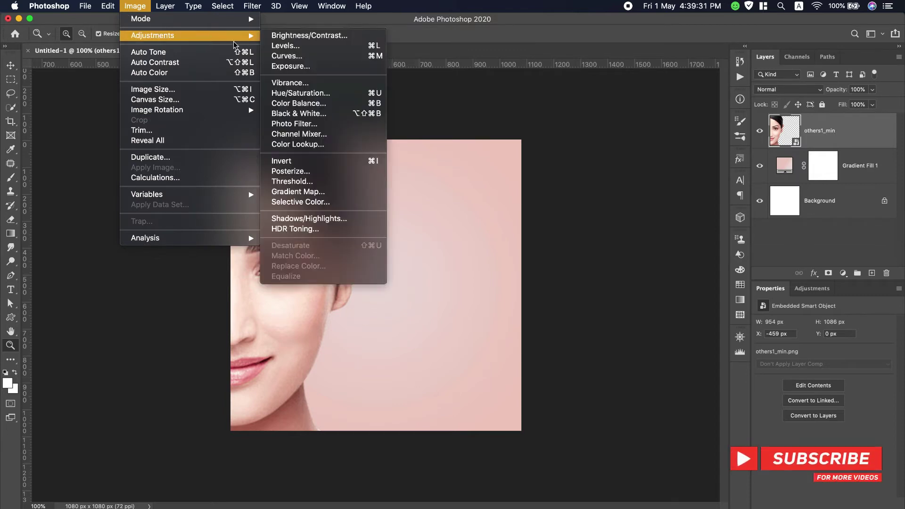
click(315, 75)
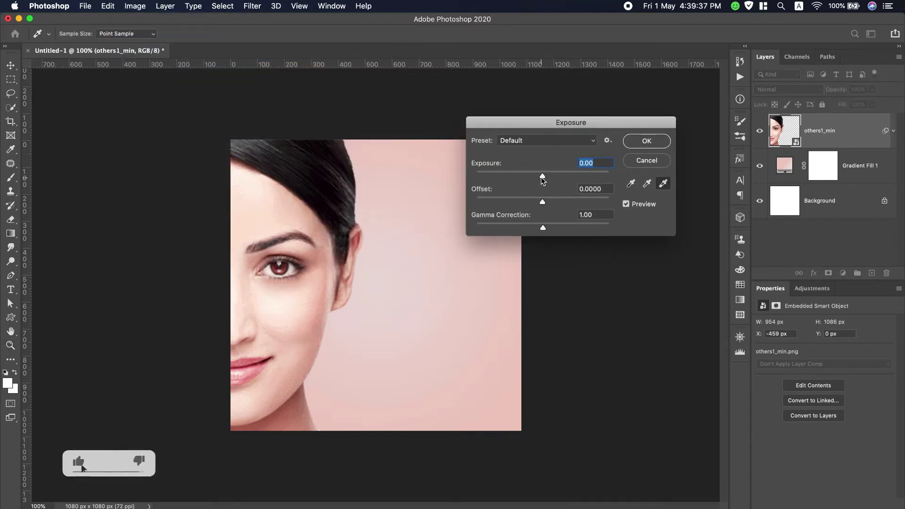
drag(544, 179, 543, 205)
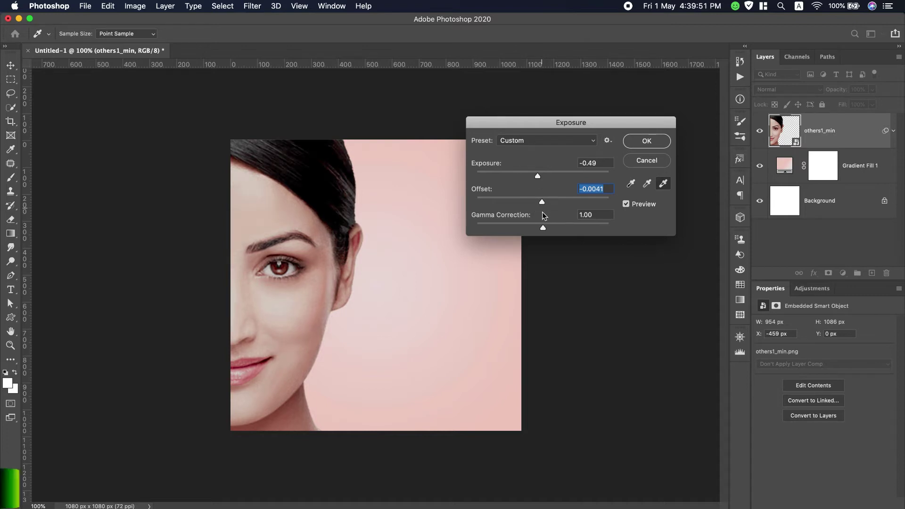
drag(543, 227, 550, 230)
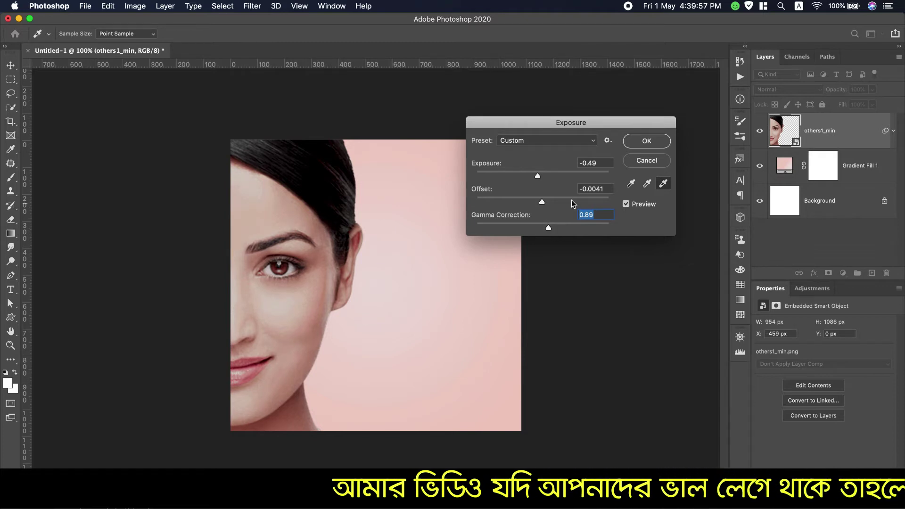
click(647, 141)
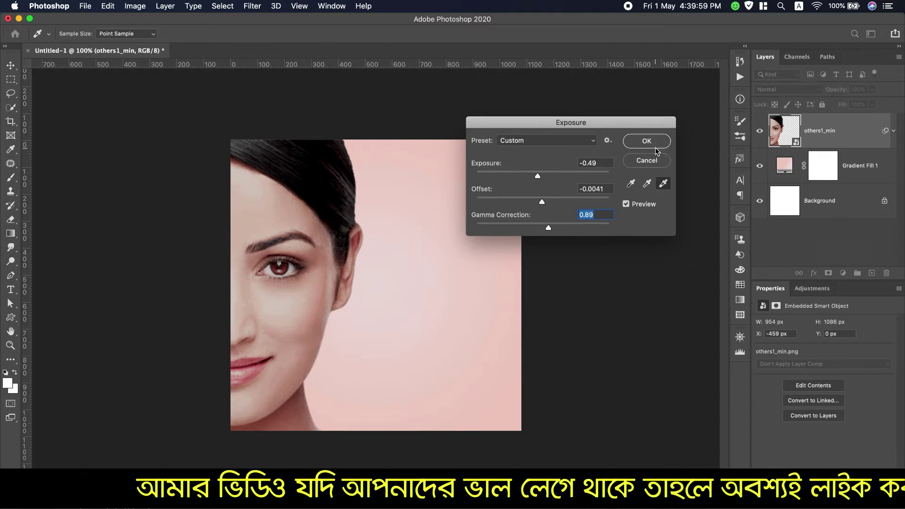
key(z)
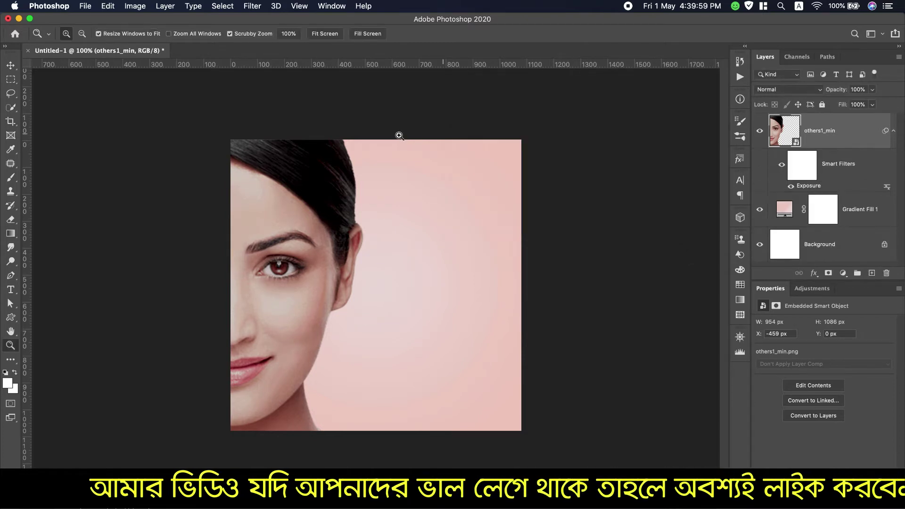
- Apply a Curves adjustment to the portrait, raising the RGB midtones slightly from input 119 to output 130
click(135, 6)
mouse_move(181, 37)
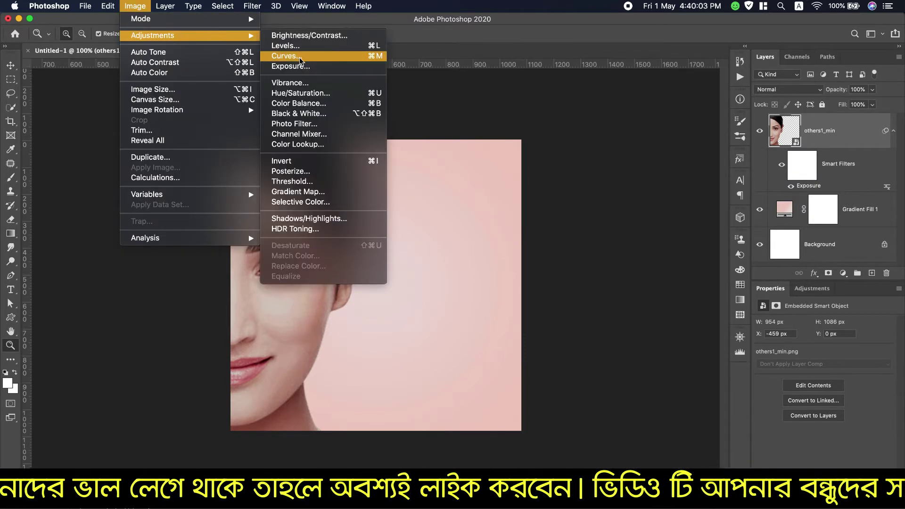
click(347, 57)
drag(443, 111, 559, 88)
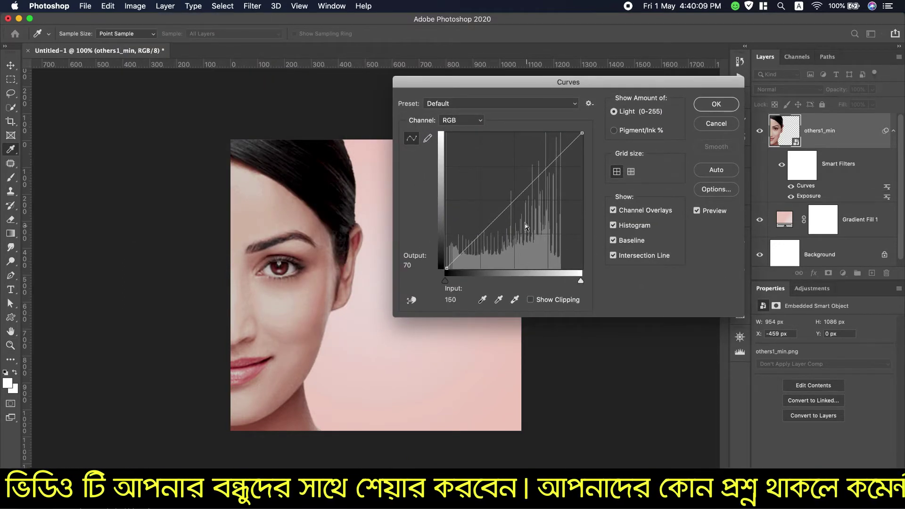
drag(513, 201, 511, 202)
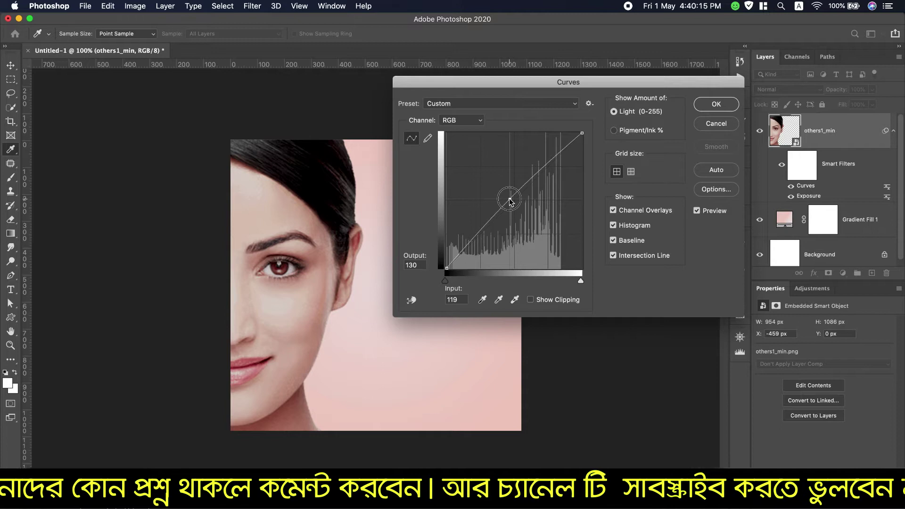
click(708, 104)
key(z)
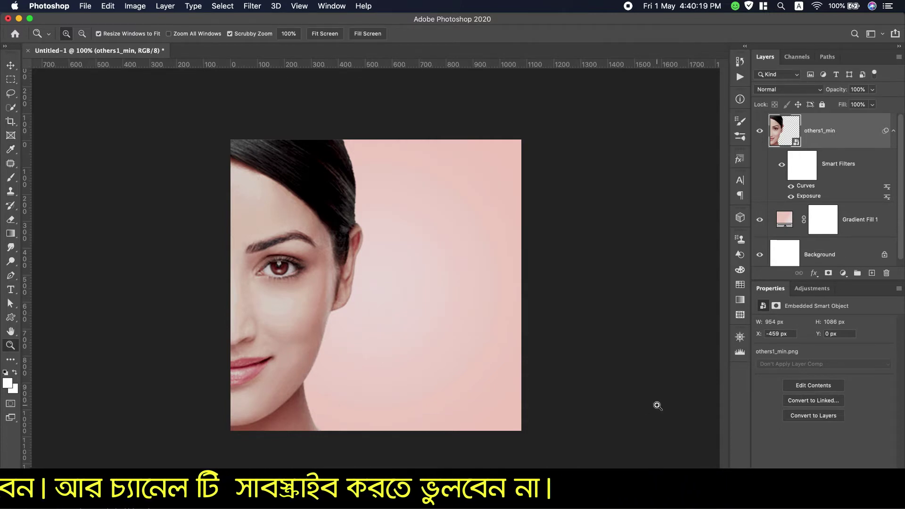
- Add a Hue/Saturation adjustment layer clipped to the portrait and set its master saturation to +31
click(843, 273)
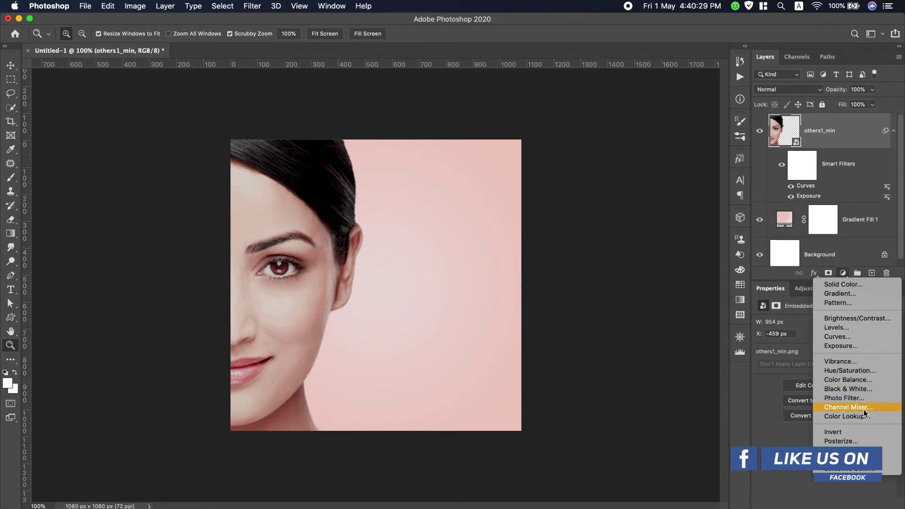
click(870, 372)
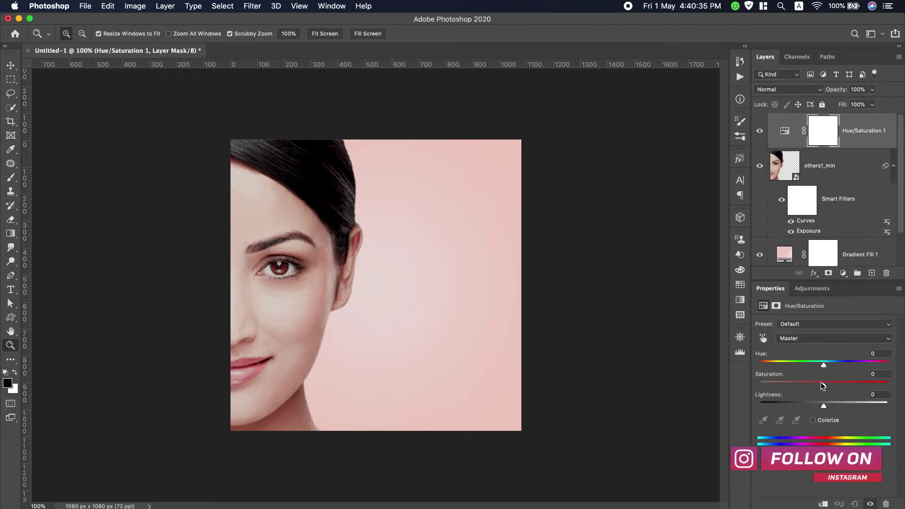
drag(823, 385, 842, 385)
click(823, 503)
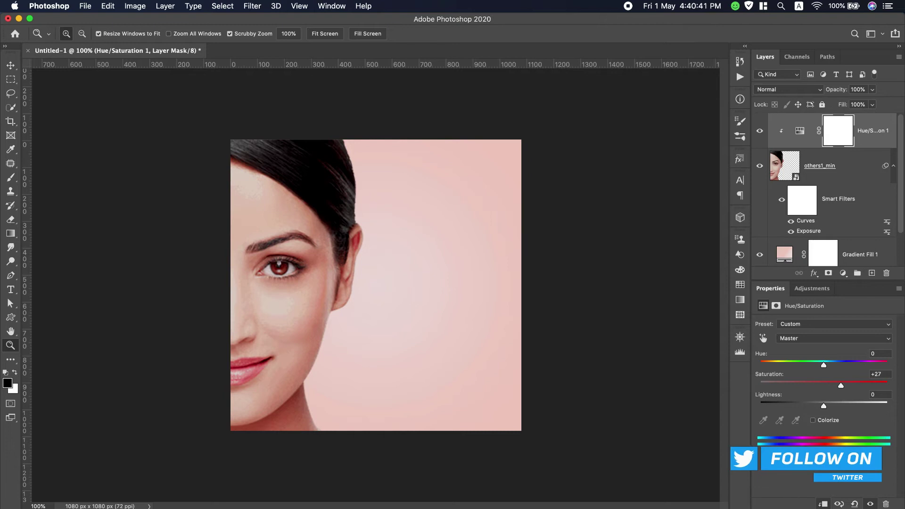
mouse_move(824, 407)
mouse_down()
mouse_move(834, 407)
mouse_move(822, 406)
mouse_up()
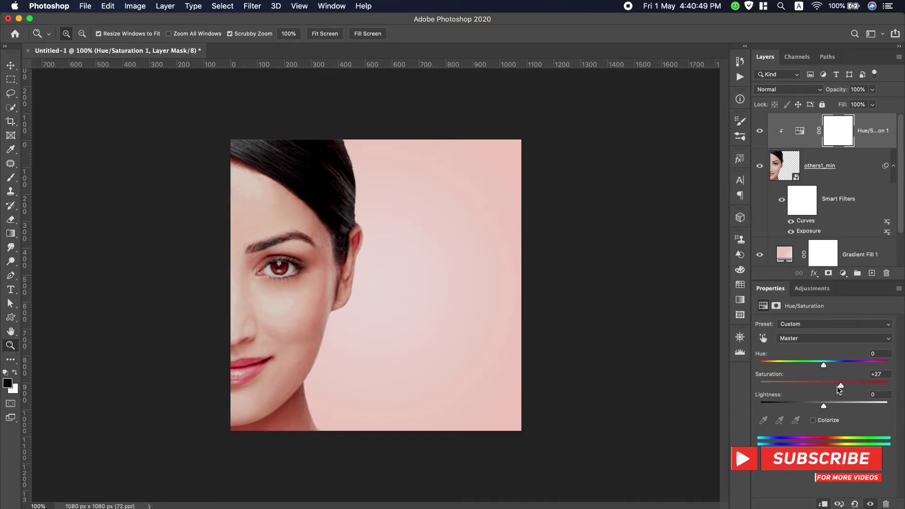
drag(838, 385, 843, 384)
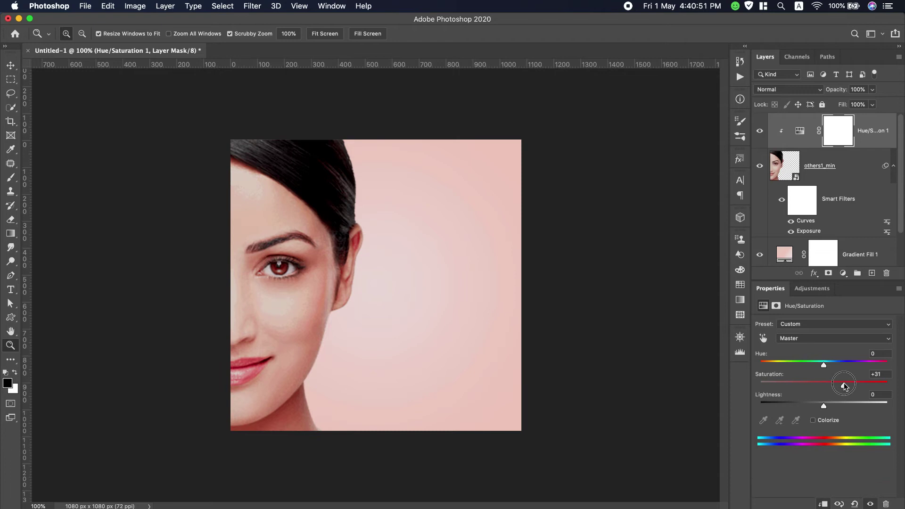
- In the Hue/Saturation adjustment, set Magentas lightness to +50 and Reds to saturation +22 and lightness +35
click(819, 338)
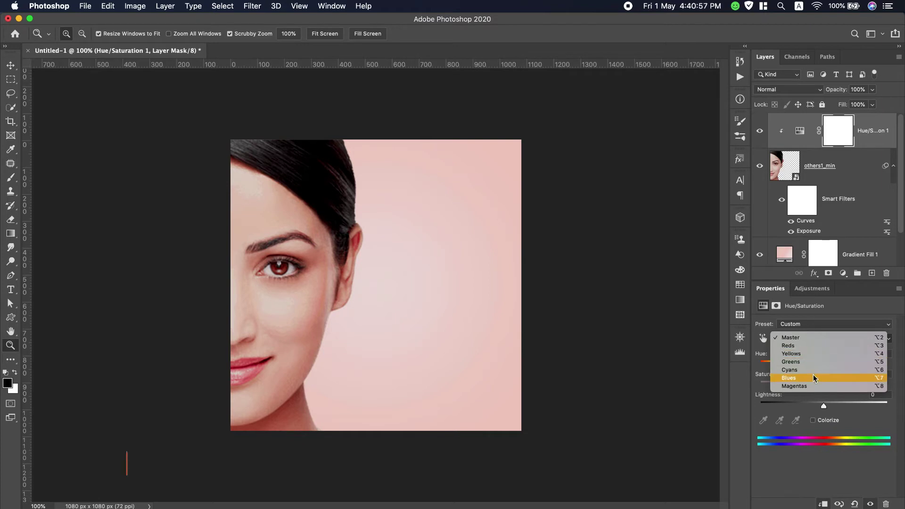
click(808, 386)
drag(825, 404, 857, 407)
click(810, 341)
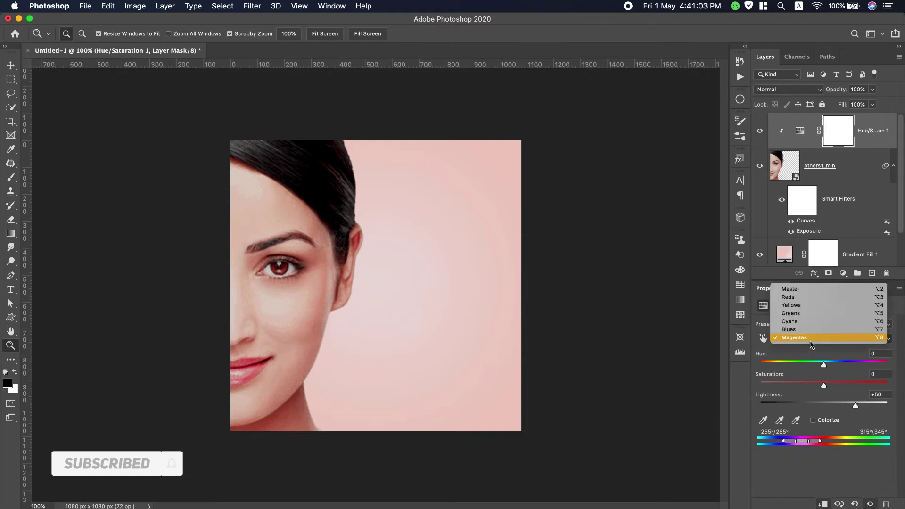
click(816, 298)
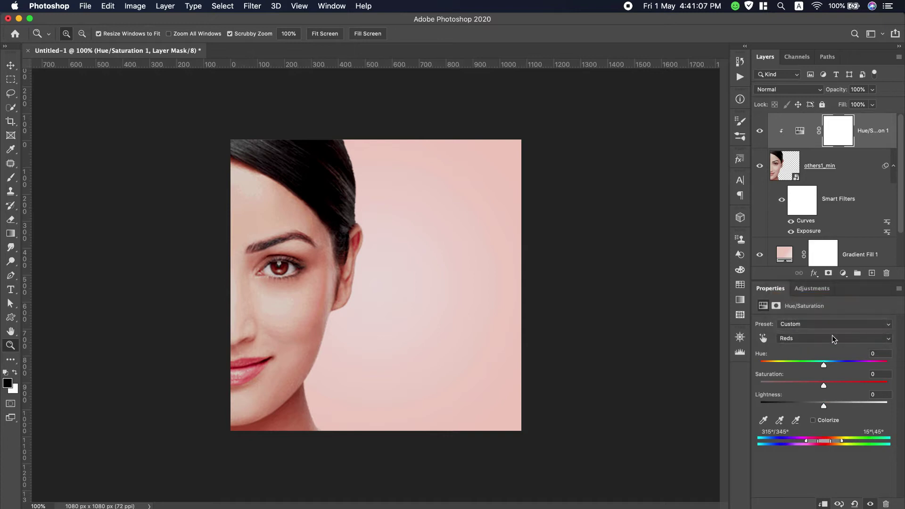
drag(824, 408, 846, 407)
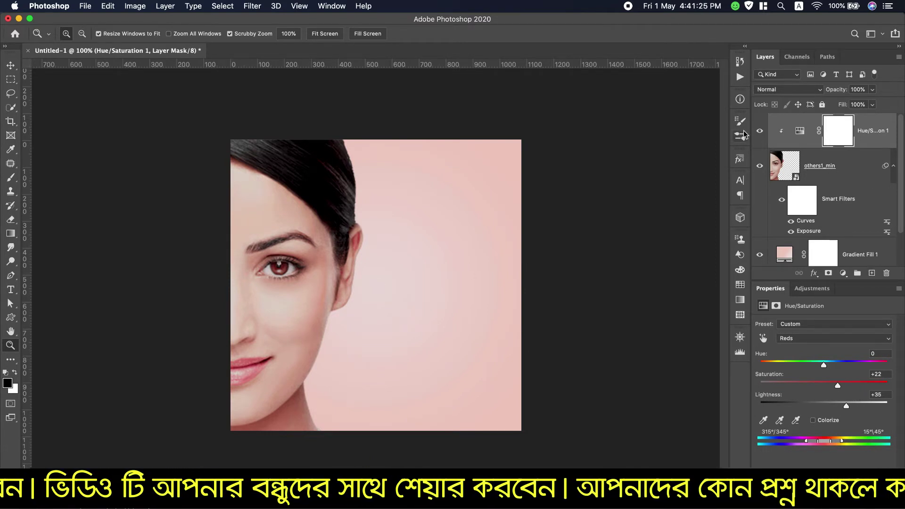
scroll(717, 2, down, 3)
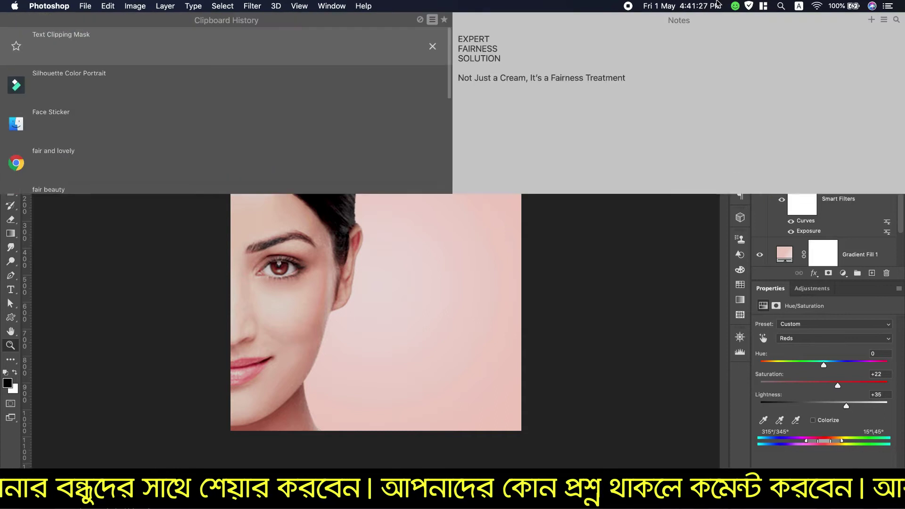
click(491, 245)
- Embed the Fair-&-Lovely.png logo at 76.5% scale and position it near the canvas's upper-right corner at about X 861, Y 63 px
click(84, 7)
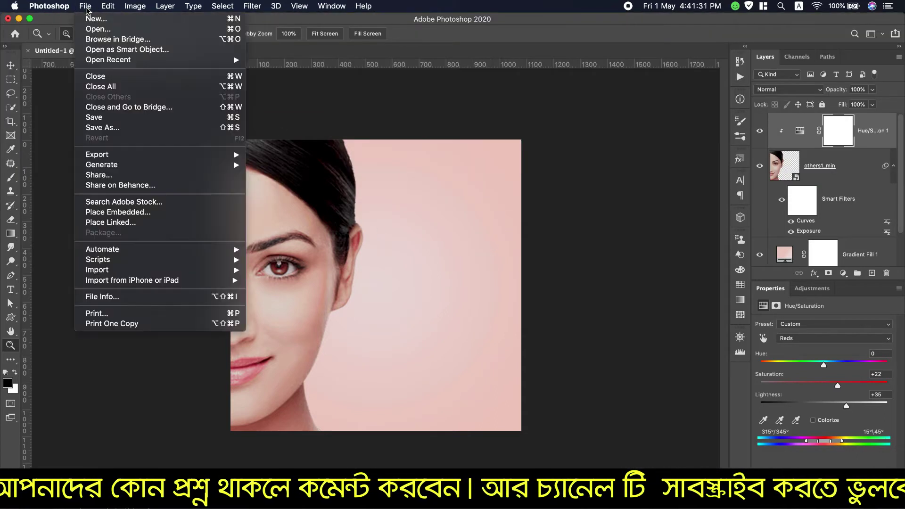
click(121, 212)
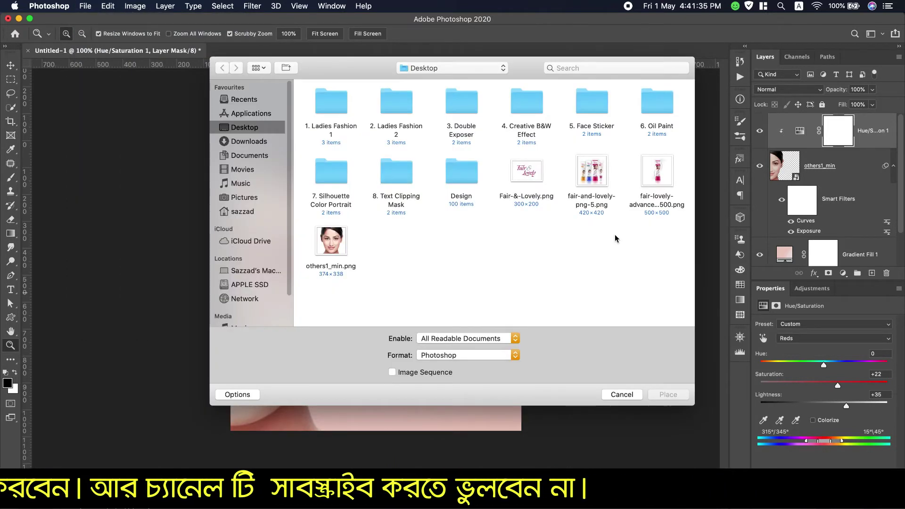
double_click(539, 173)
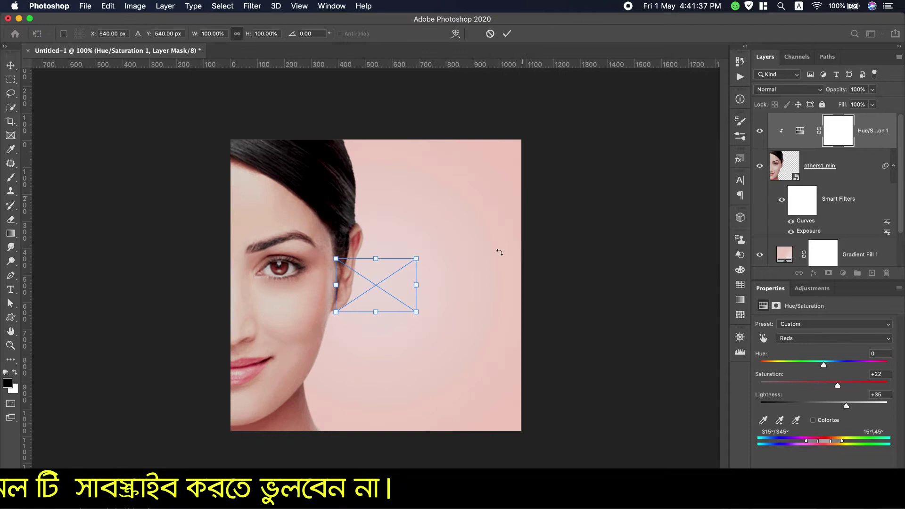
drag(380, 298, 283, 175)
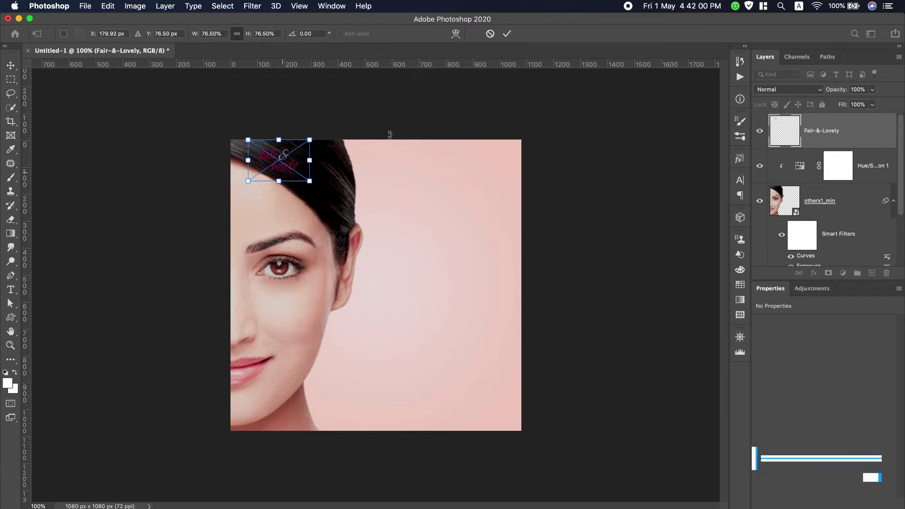
click(506, 33)
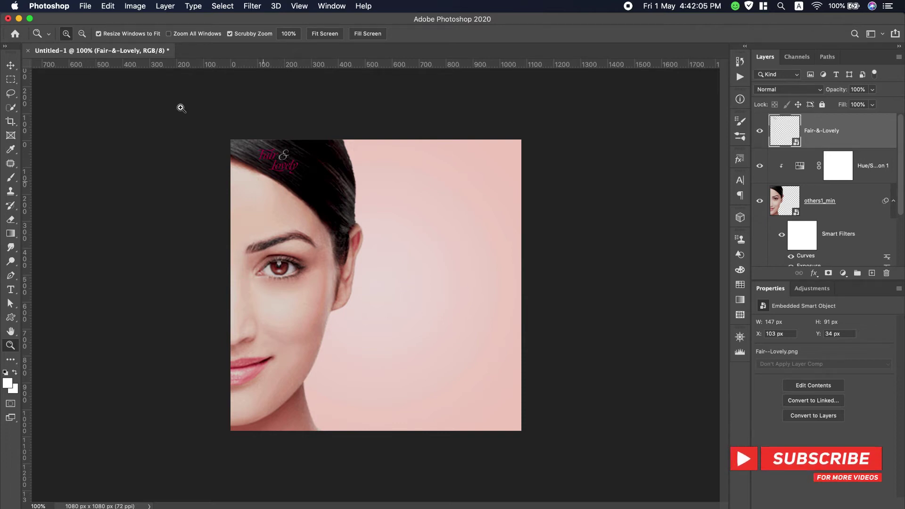
click(10, 65)
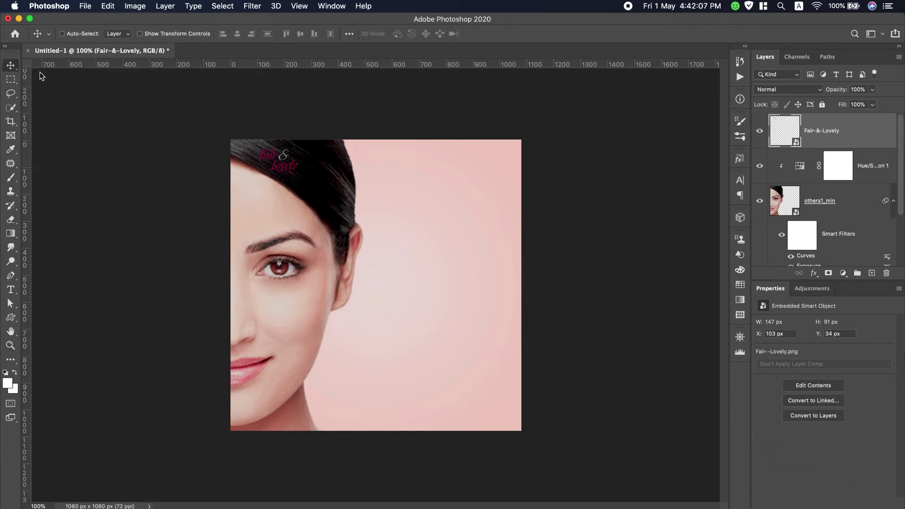
drag(293, 160, 483, 169)
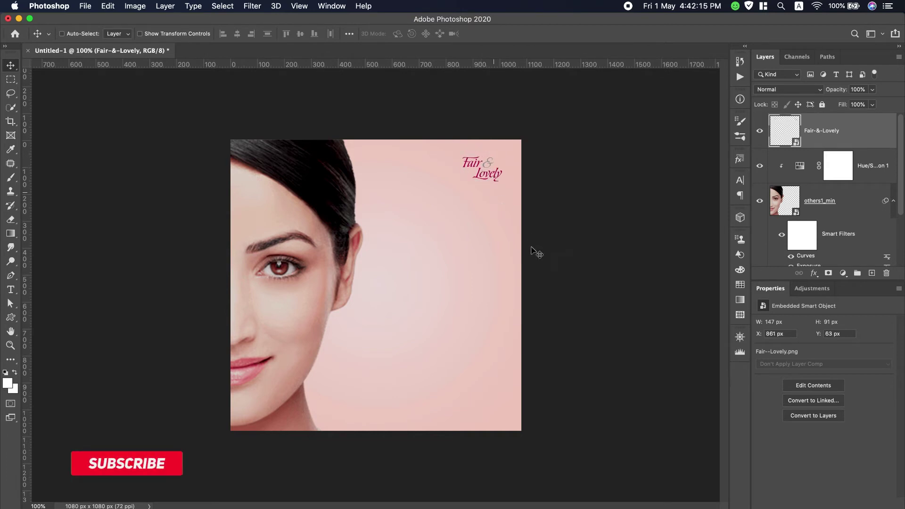
- Add a drop shadow to the Fair-&-Lovely logo layer with 45% opacity, 1 px distance and 3 px size
double_click(861, 143)
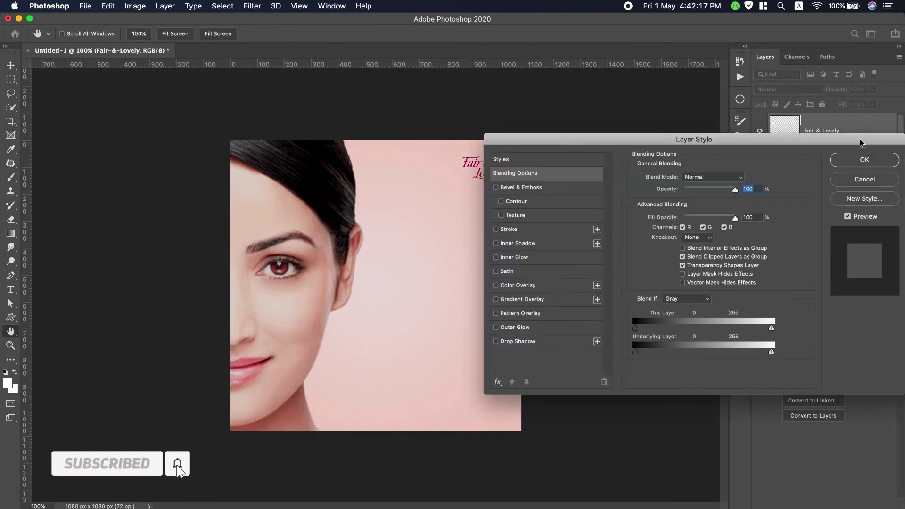
drag(629, 142, 702, 113)
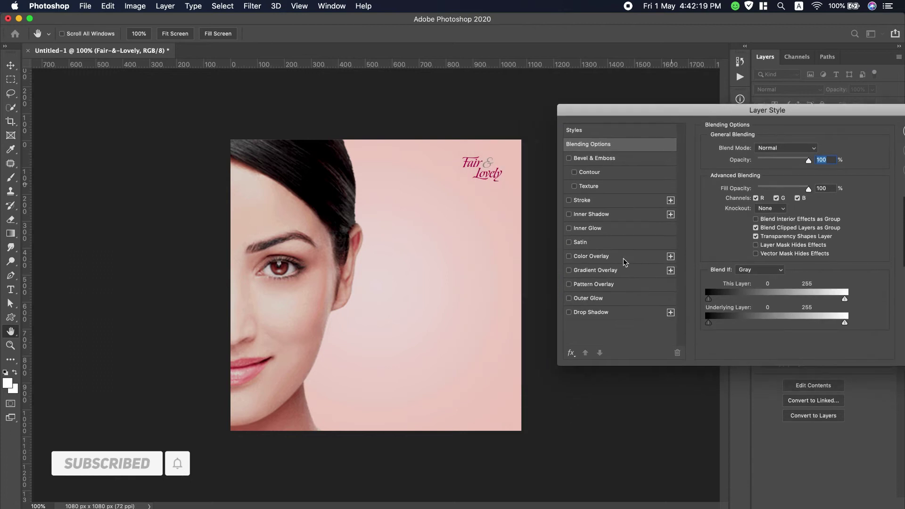
click(569, 312)
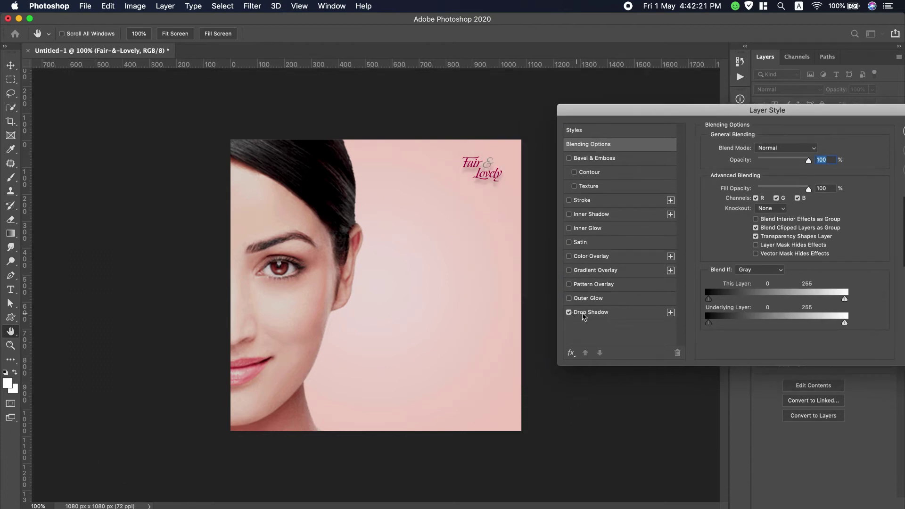
click(592, 313)
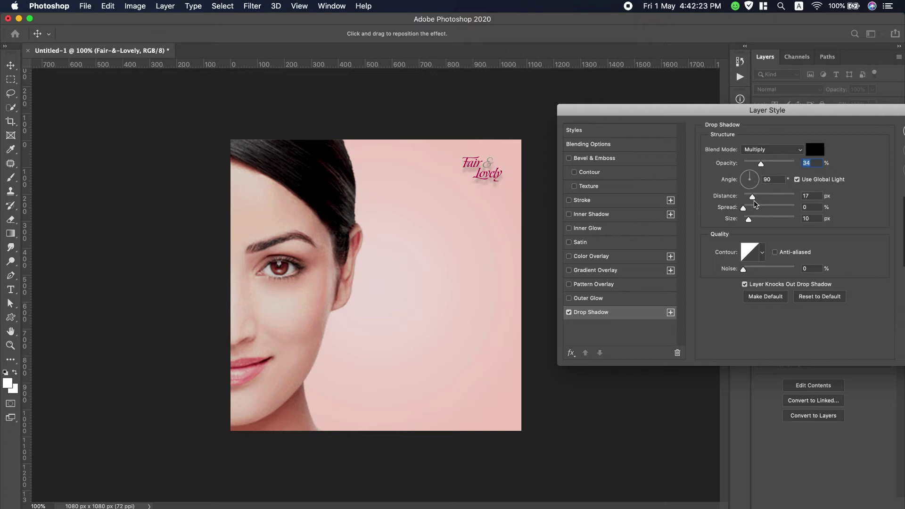
drag(753, 200, 747, 198)
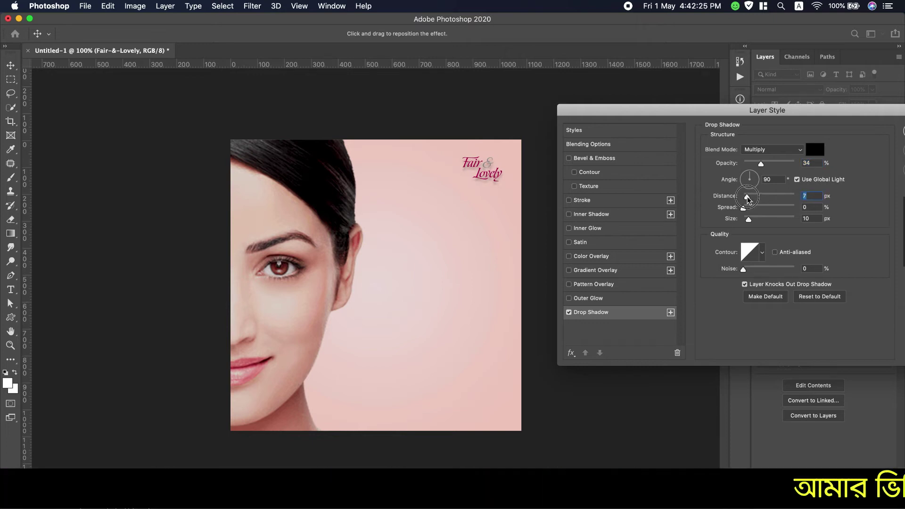
drag(761, 164, 767, 165)
drag(749, 219, 744, 198)
click(748, 197)
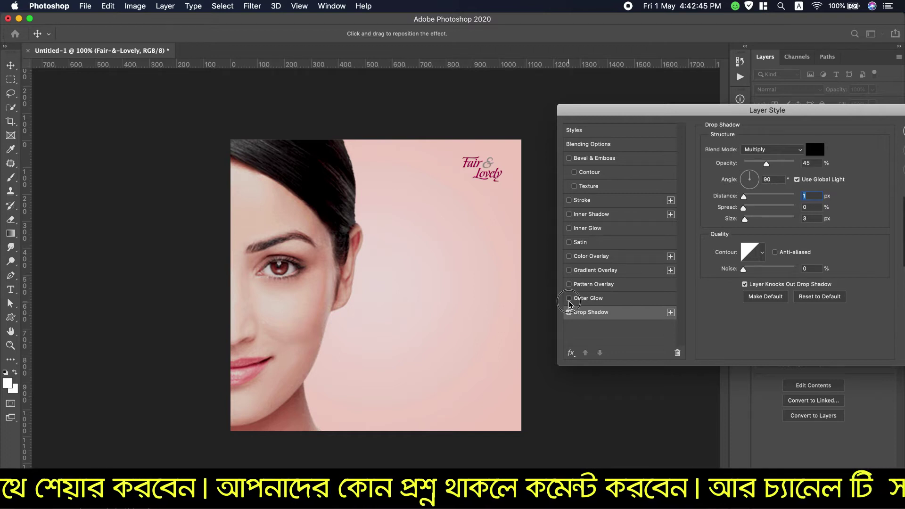
- Try Outer Glow, Inner Glow and Stroke effects on the logo
click(580, 299)
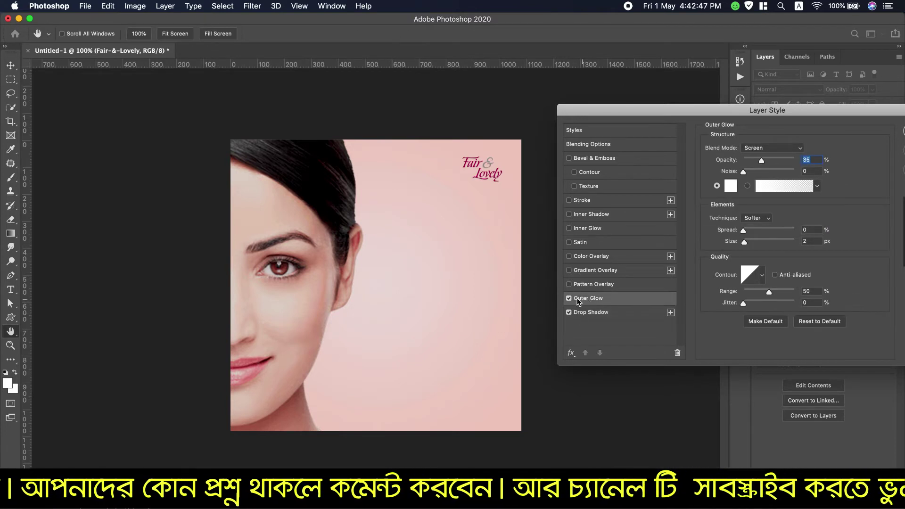
click(573, 300)
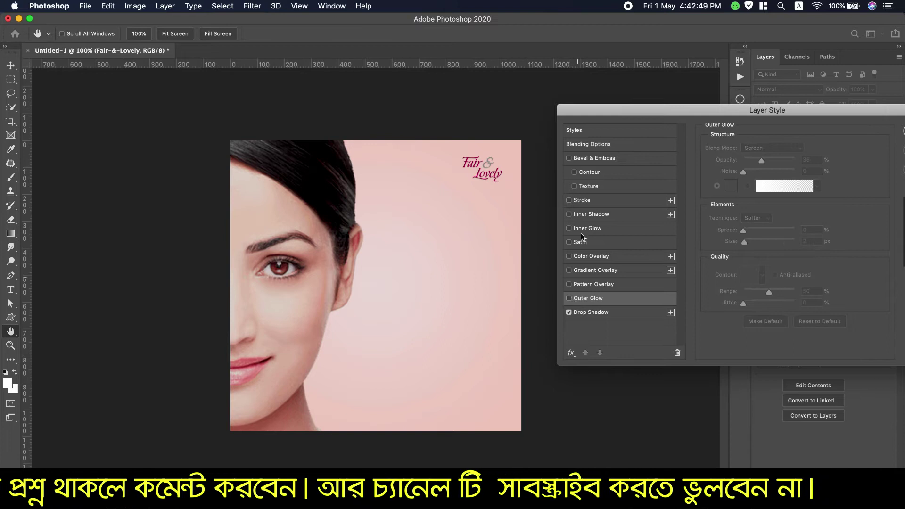
click(569, 229)
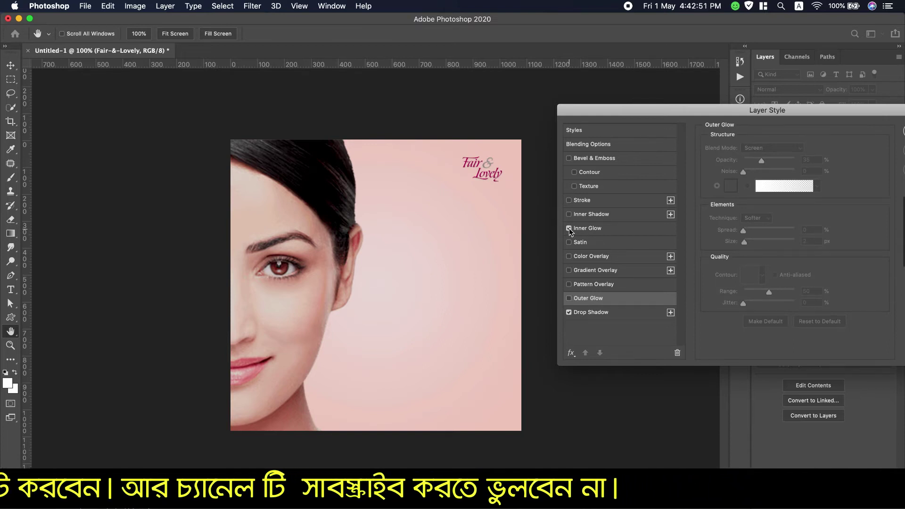
click(569, 201)
click(569, 200)
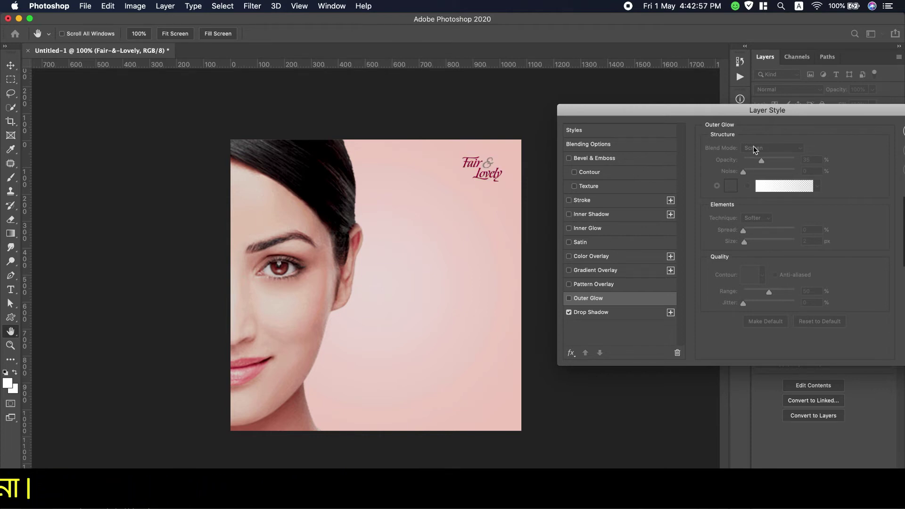
- Apply the logo's layer style and place a vertical guide at the logo's right edge and a horizontal guide at its top edge
drag(754, 111, 532, 96)
click(720, 121)
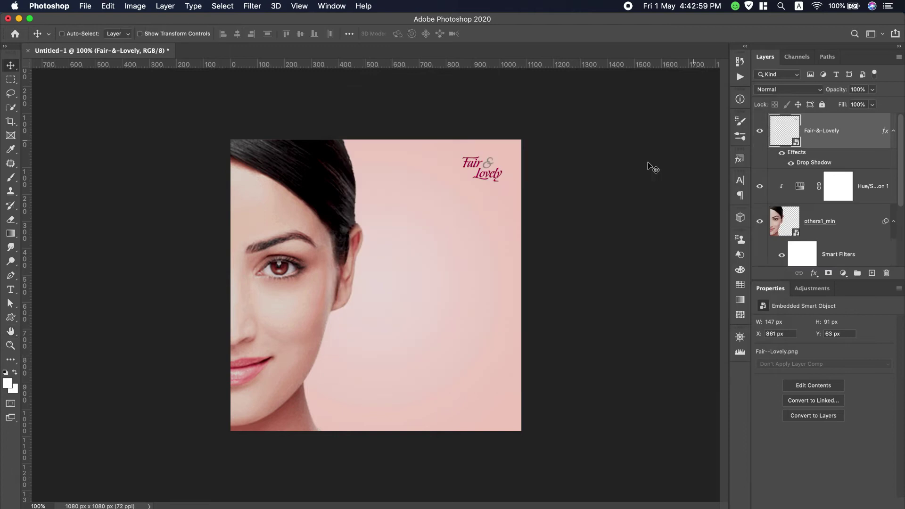
drag(27, 284, 503, 283)
drag(447, 64, 451, 158)
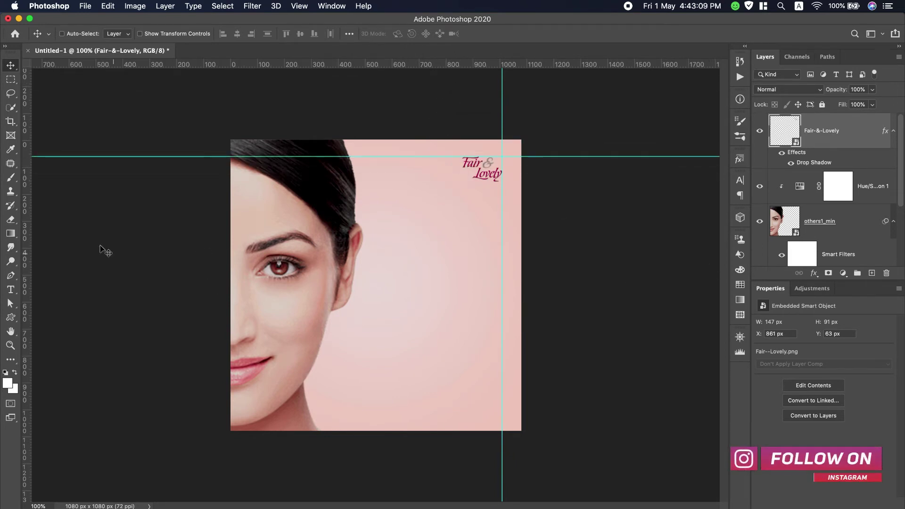
- Copy the three-line text EXPERT FAIRNESS SOLUTION from Notes and insert it as a white text layer below the logo
scroll(717, 3, down, 3)
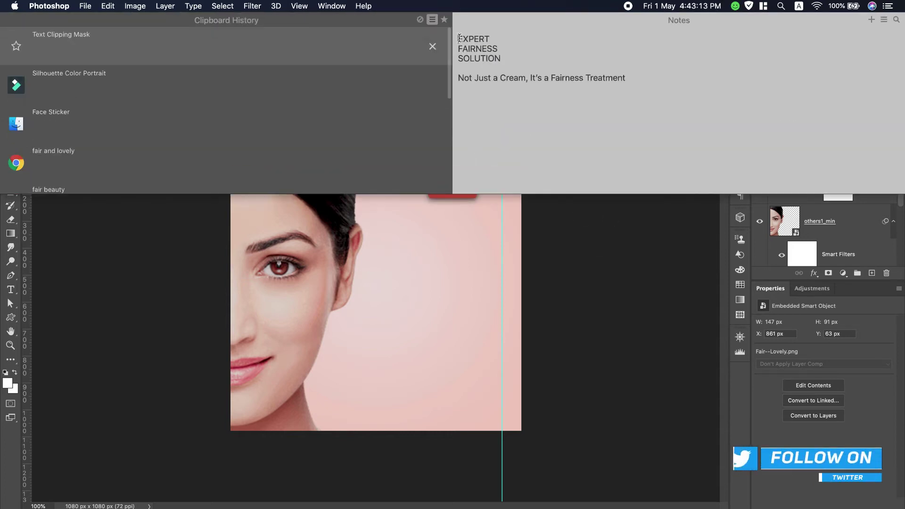
drag(458, 39, 513, 59)
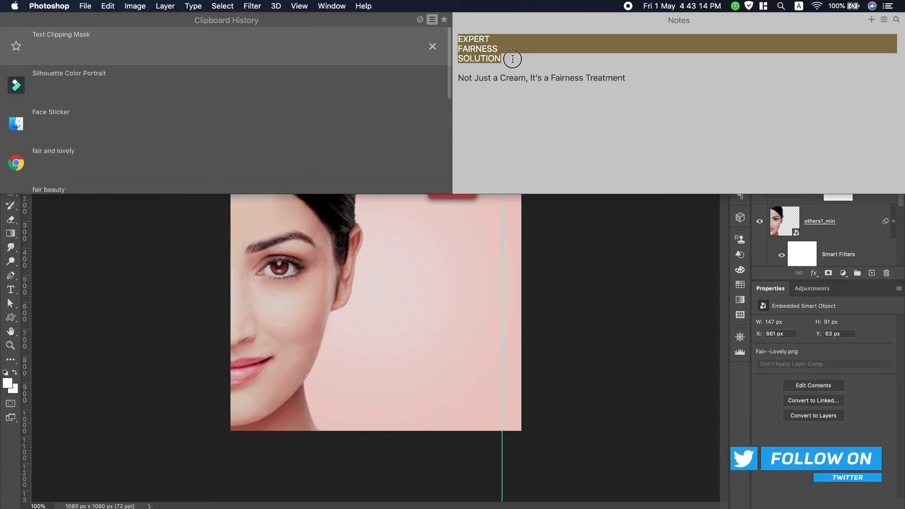
right_click(482, 49)
click(492, 111)
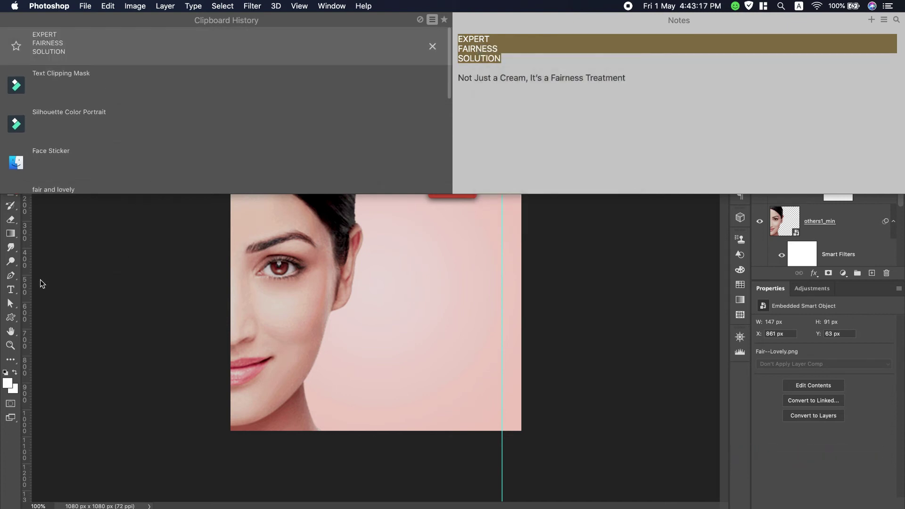
key(t)
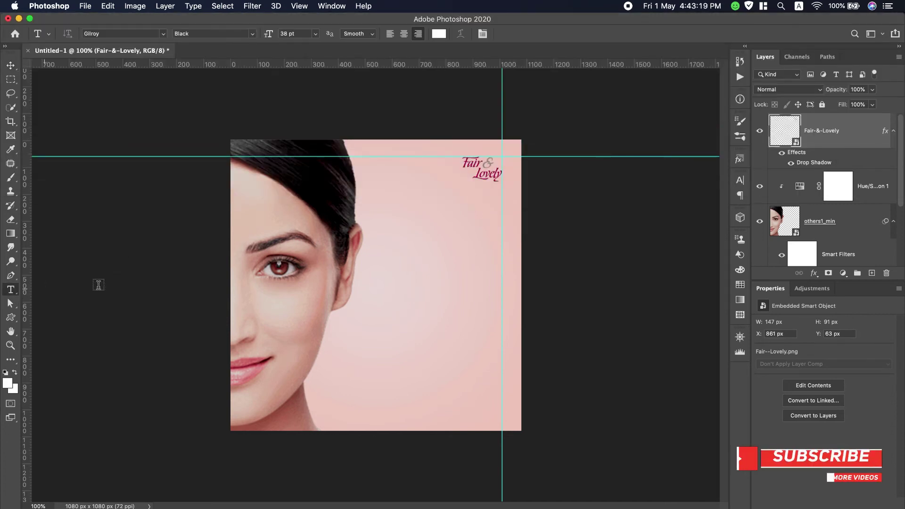
click(496, 213)
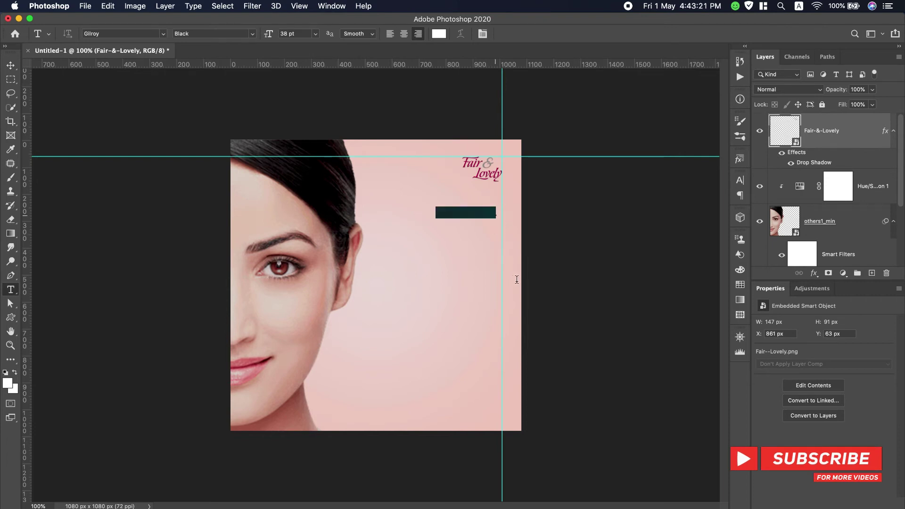
key(super+v)
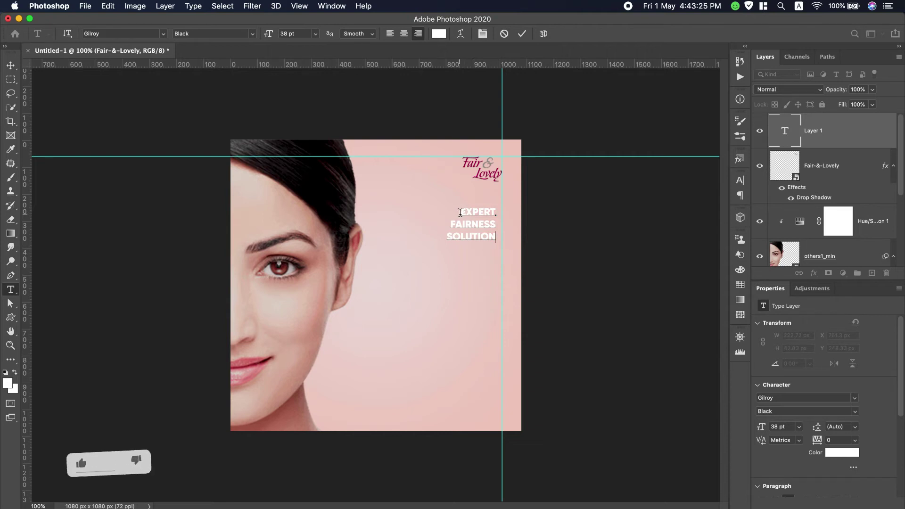
- Set the whole headline's font size to 90 pt and move it so its right edge meets the vertical guide
drag(497, 236, 454, 212)
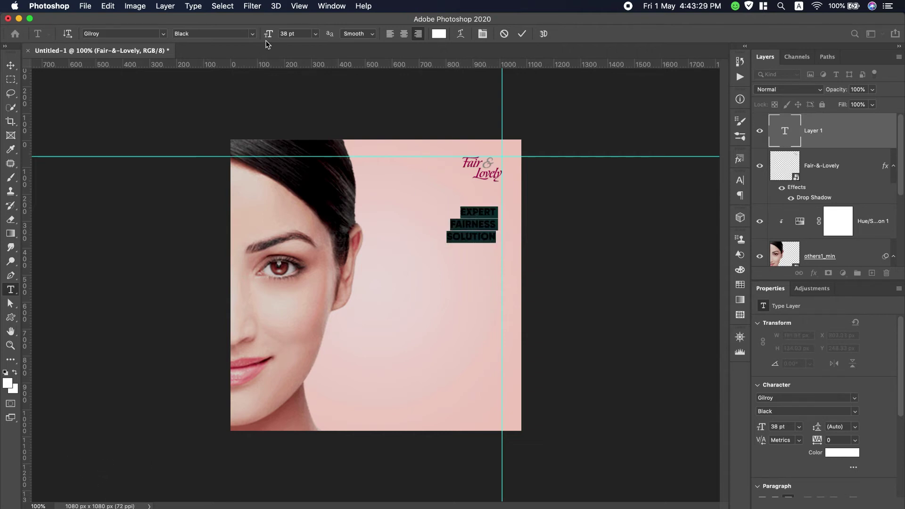
drag(269, 37, 299, 37)
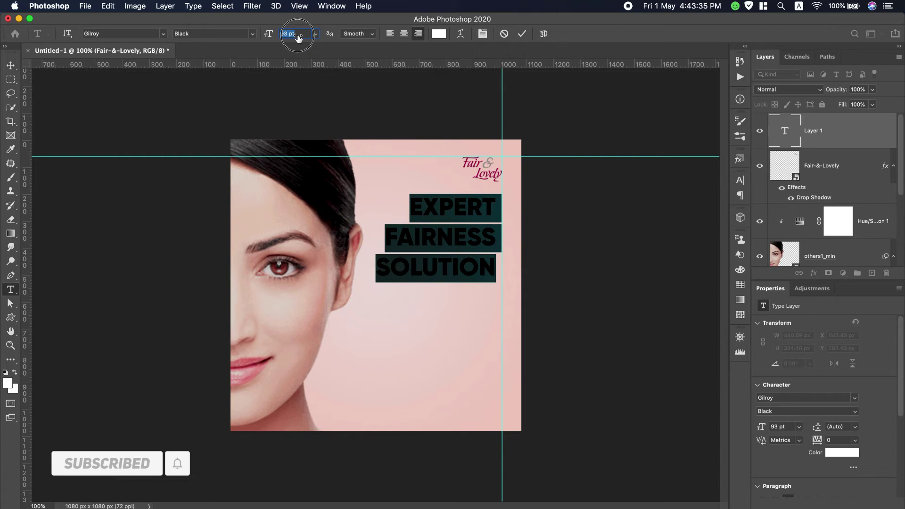
drag(299, 36, 289, 37)
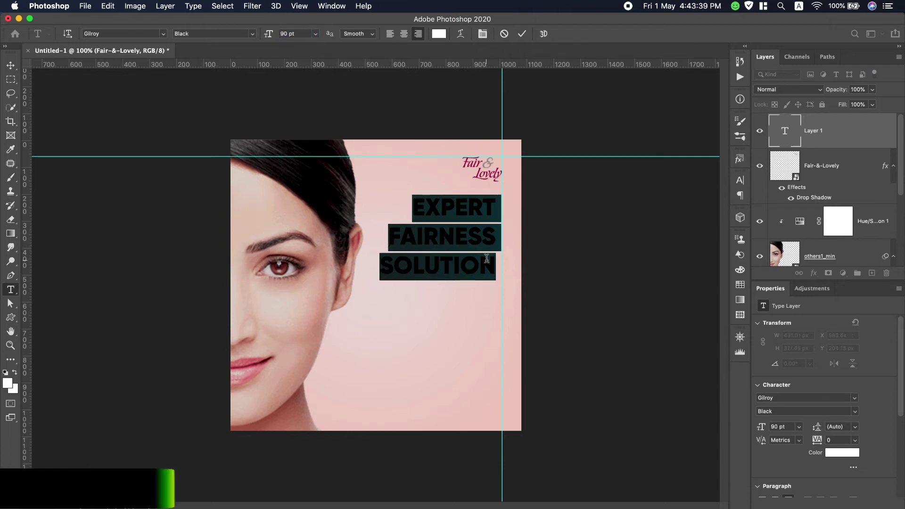
click(501, 269)
click(500, 271)
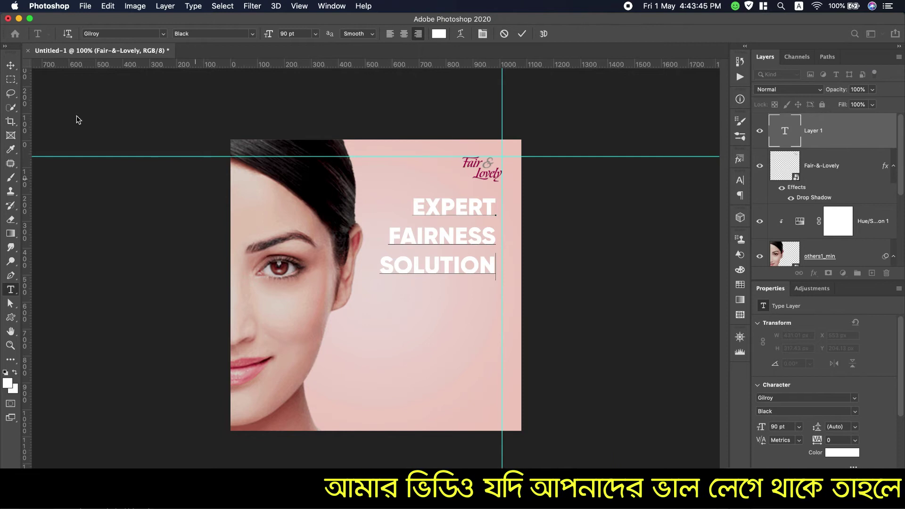
click(10, 65)
drag(433, 207, 524, 218)
- Set the font size of the word EXPERT in the headline to 59 pt
double_click(432, 215)
drag(273, 38, 253, 37)
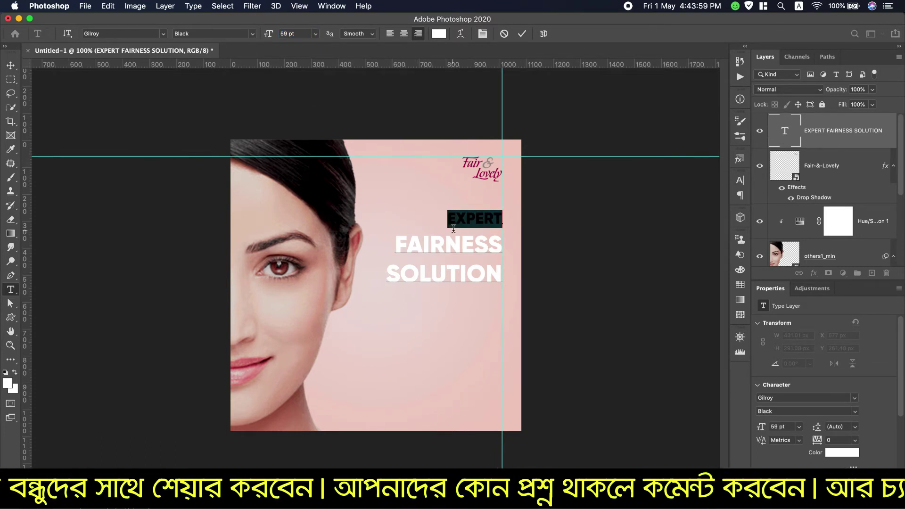
click(521, 34)
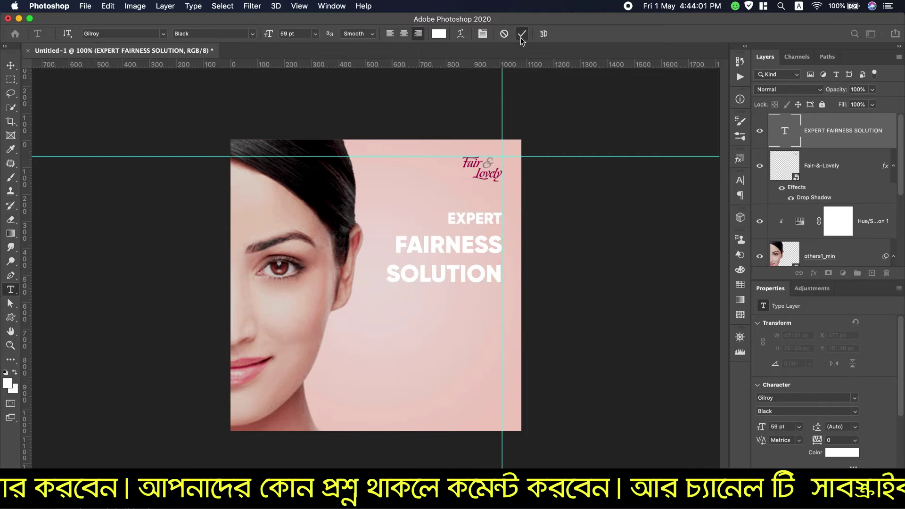
- Set the headline word FAIRNESS to 103 pt and SOLUTION to 114 pt
double_click(406, 241)
click(402, 240)
drag(399, 243, 503, 244)
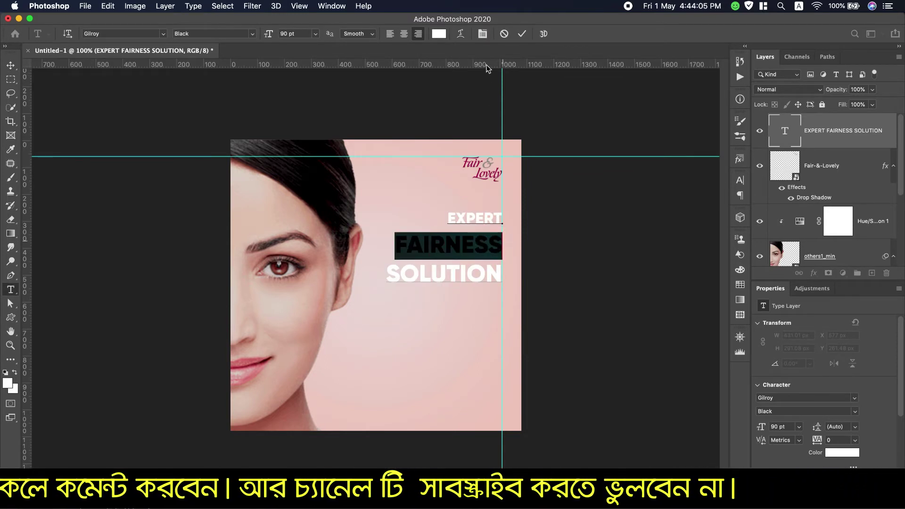
drag(270, 38, 269, 33)
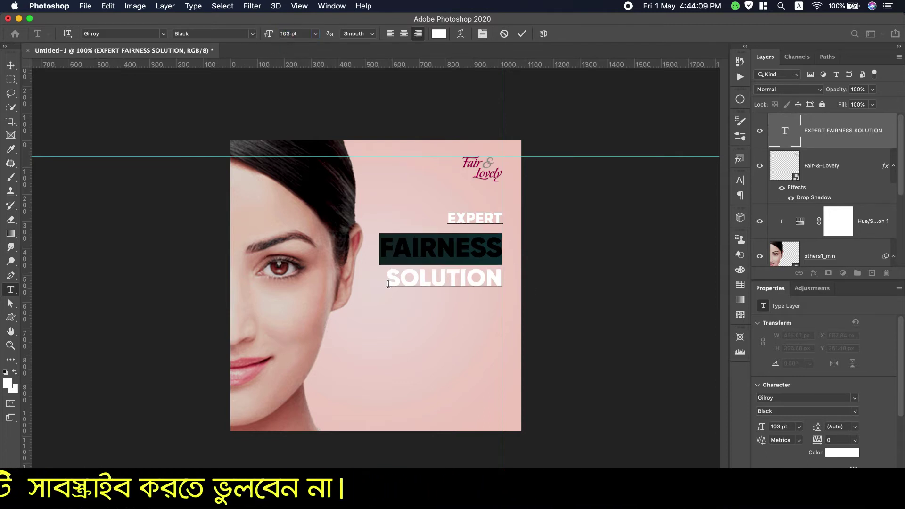
click(388, 284)
drag(388, 278, 502, 283)
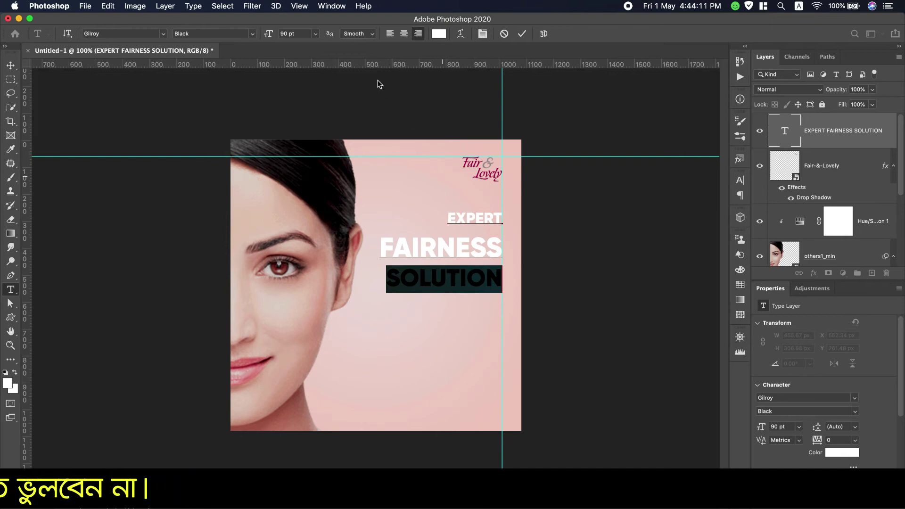
drag(267, 36, 279, 35)
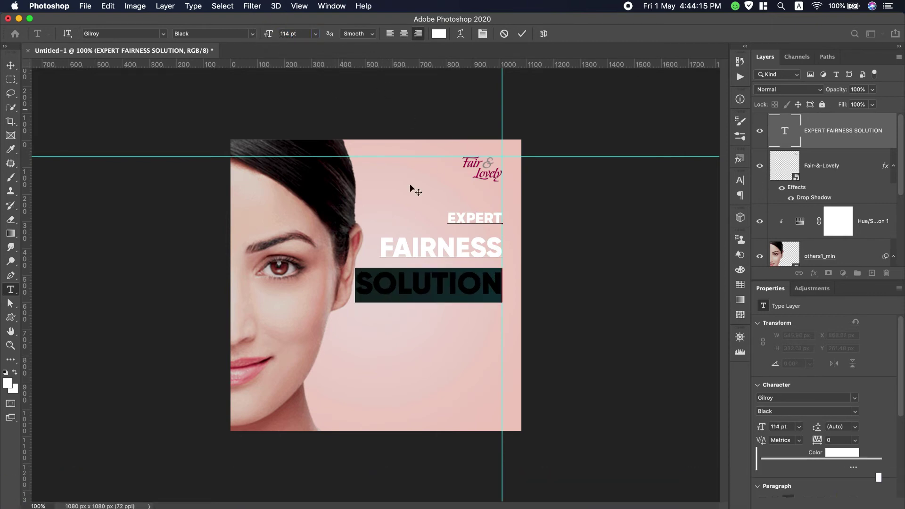
- Set the leading of all three headline lines to 109 pt
drag(448, 220, 541, 299)
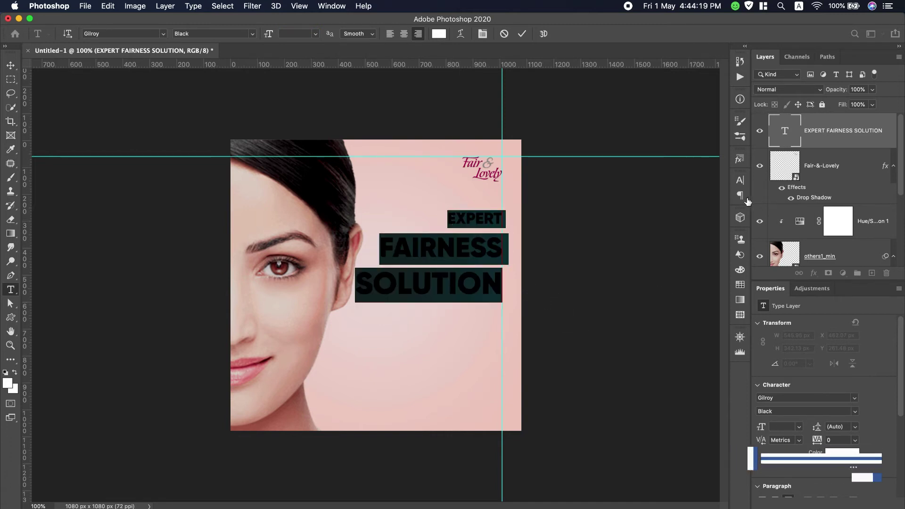
click(740, 180)
drag(683, 213, 694, 212)
key(Up)
key(Up)
key(Up)
key(Up)
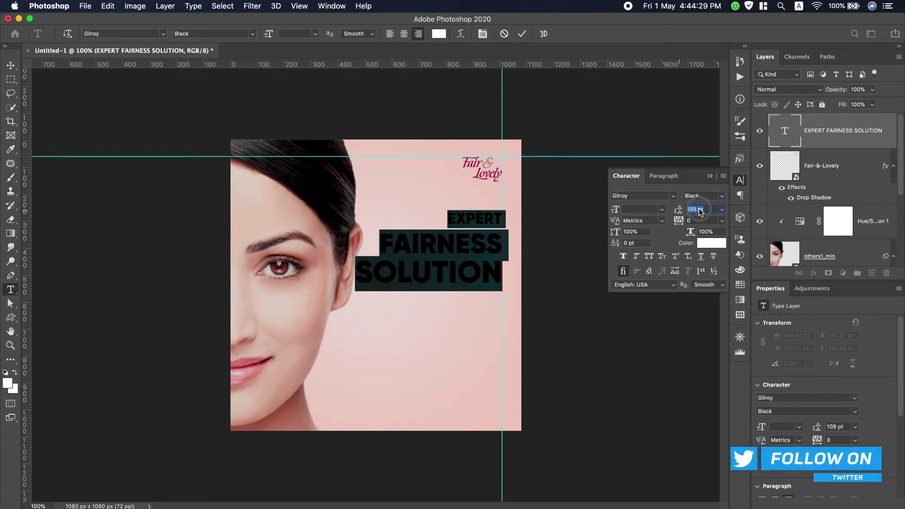
key(Return)
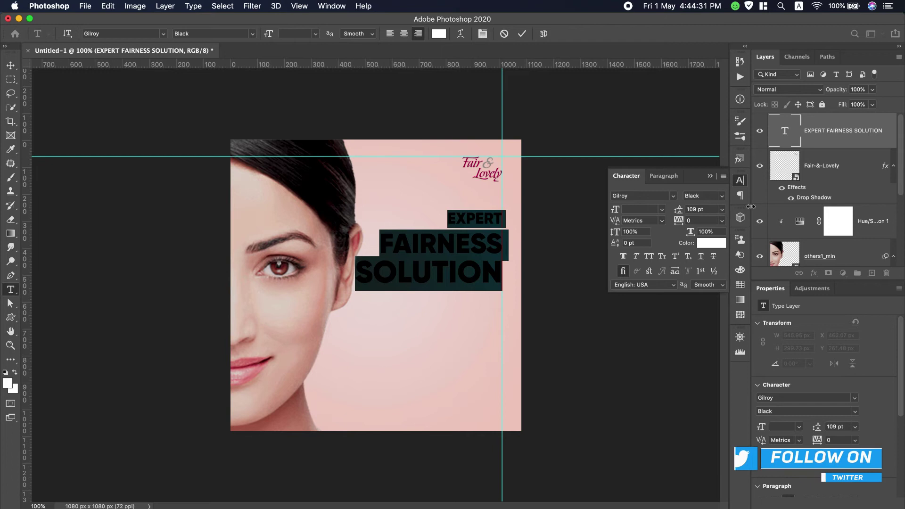
click(709, 179)
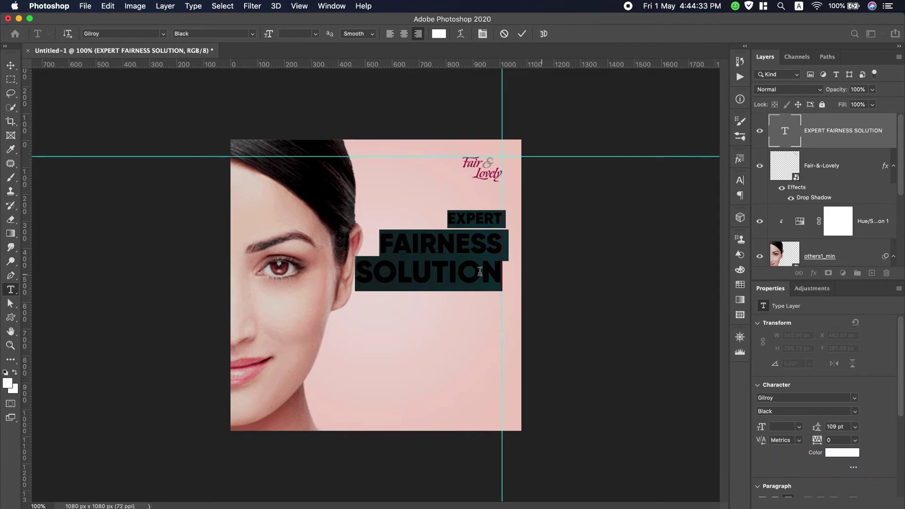
- Set the font size of the headline's first line, EXPERT, to 70 pt
click(467, 263)
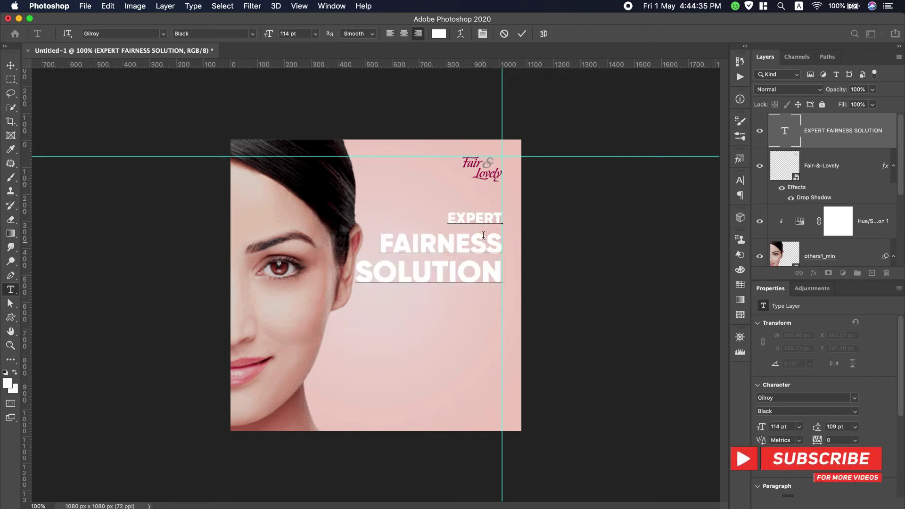
drag(446, 215, 511, 217)
drag(283, 38, 276, 39)
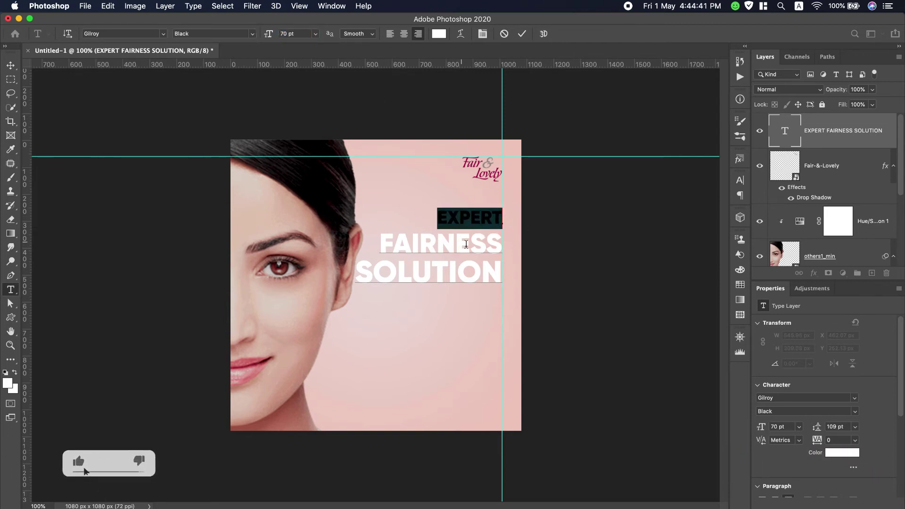
click(360, 276)
drag(358, 269, 509, 271)
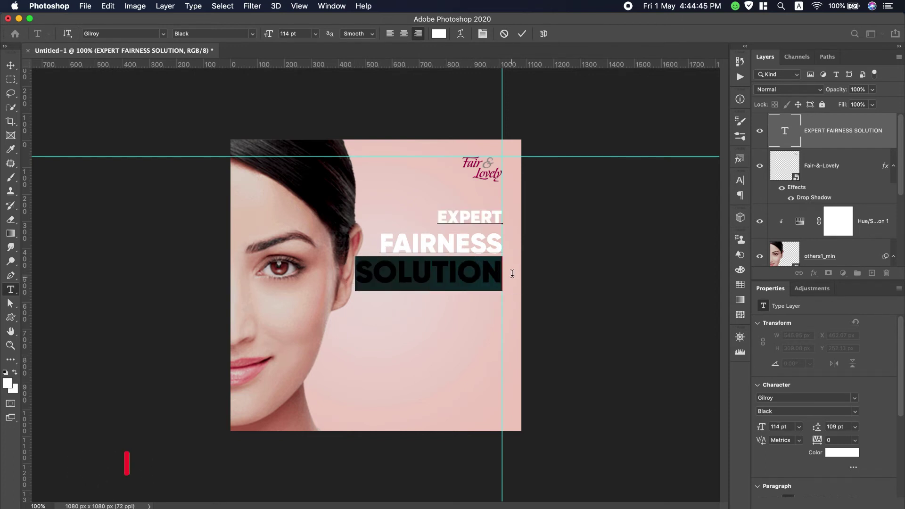
click(444, 38)
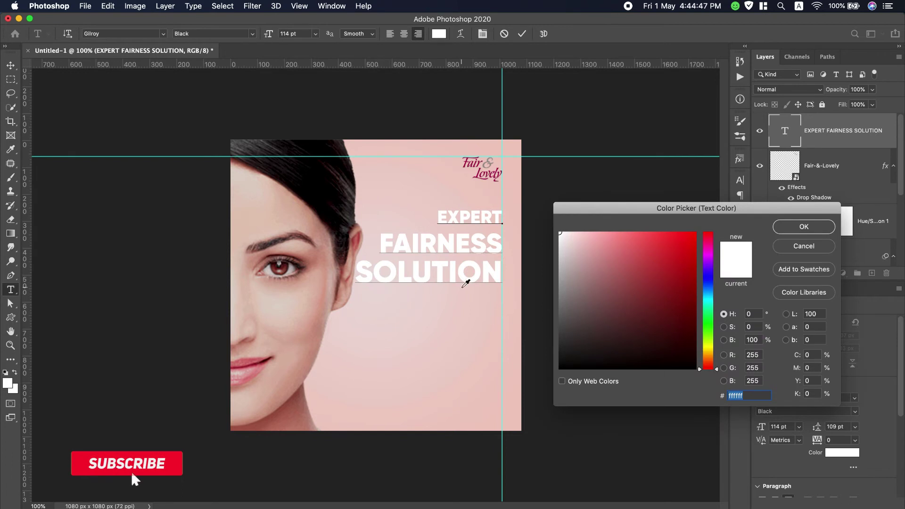
click(805, 247)
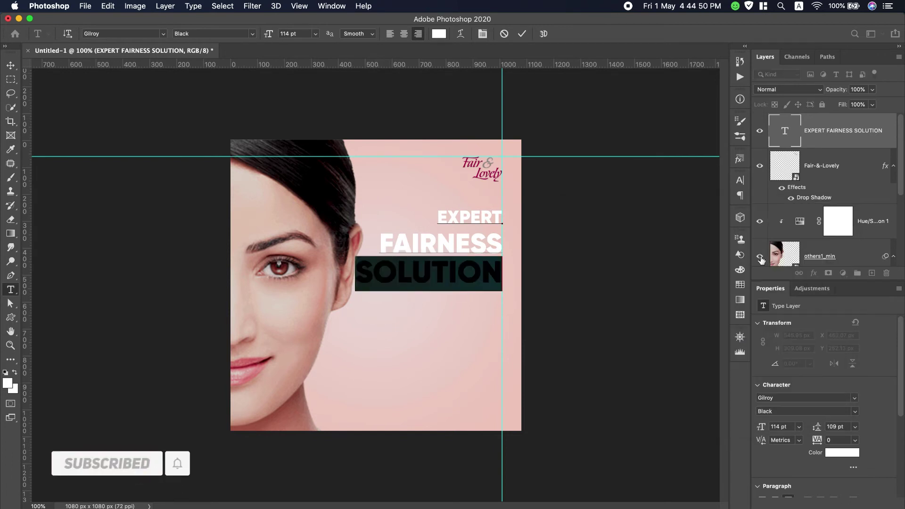
- Commit the headline edits and place the product image fair-and-lovely-png-5.png from the Desktop as an embedded object
click(93, 8)
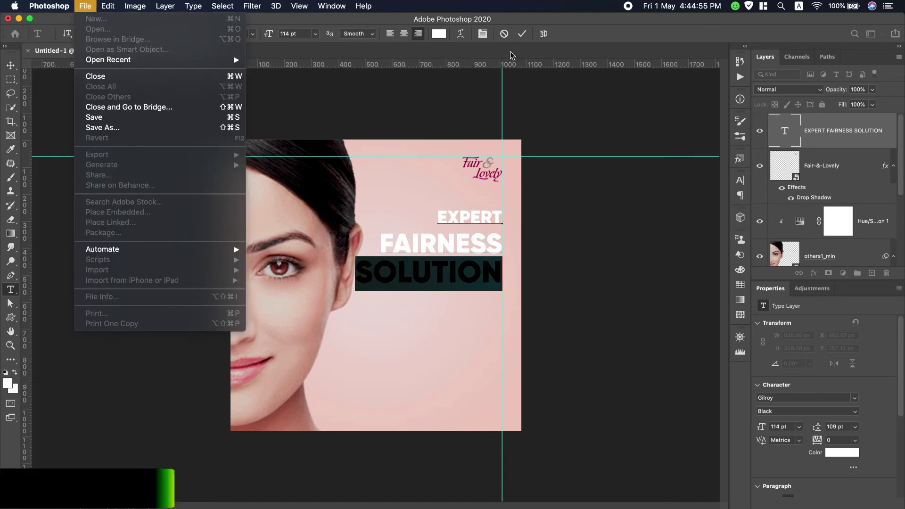
click(523, 35)
click(522, 34)
key(v)
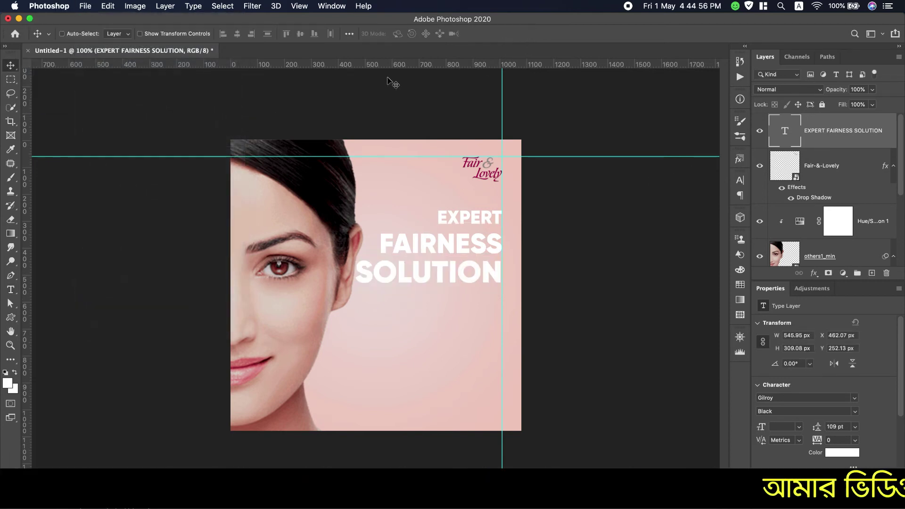
click(86, 6)
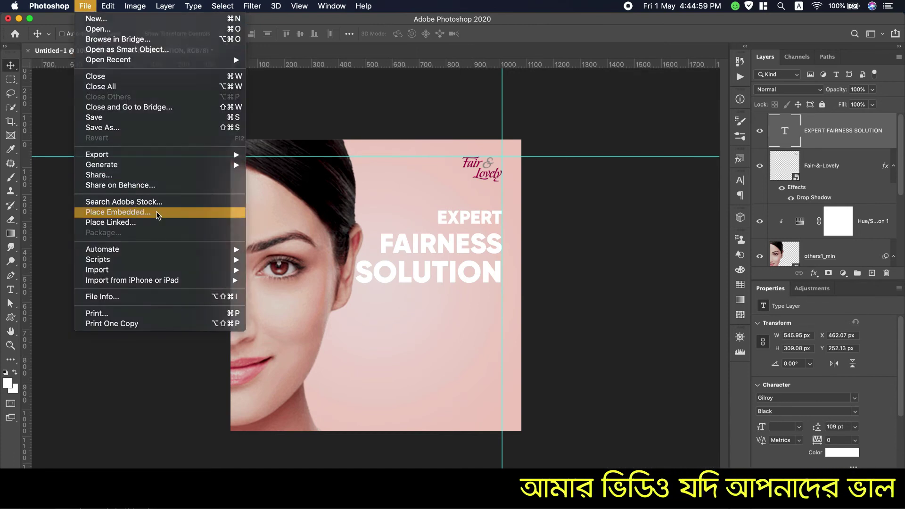
click(138, 212)
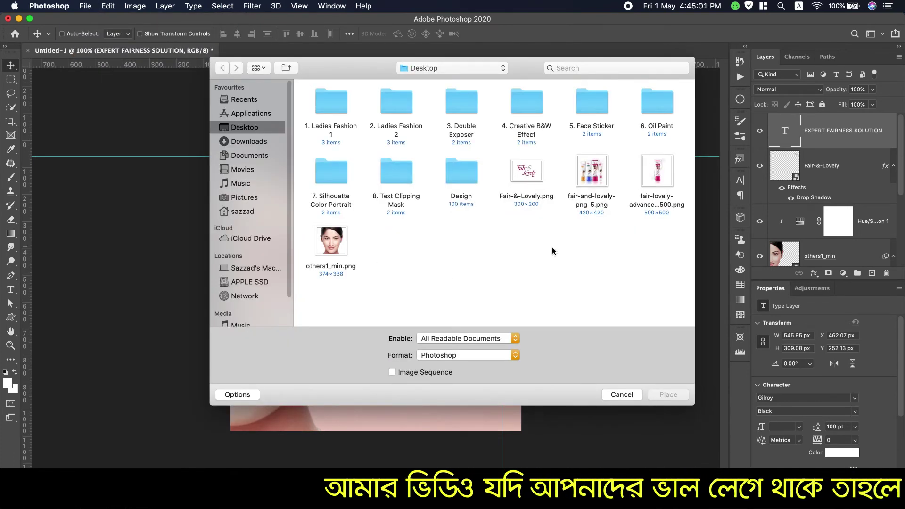
double_click(589, 182)
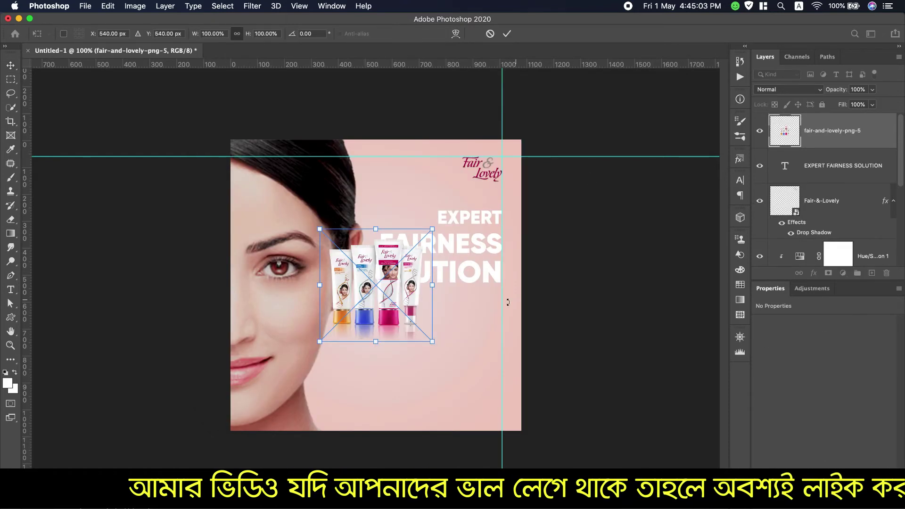
- Scale the placed product tubes to about 129% and position them below the headline, against the vertical guide
drag(368, 321, 373, 406)
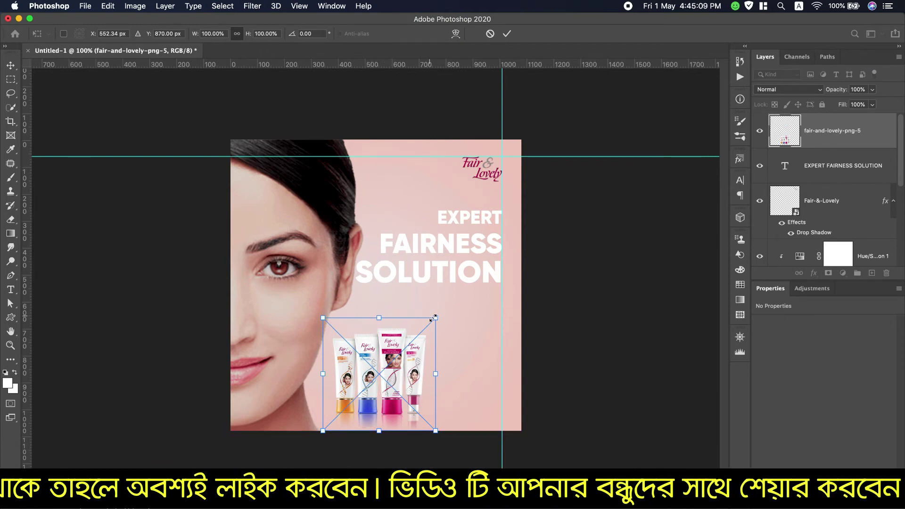
drag(435, 317, 468, 284)
drag(414, 368, 445, 371)
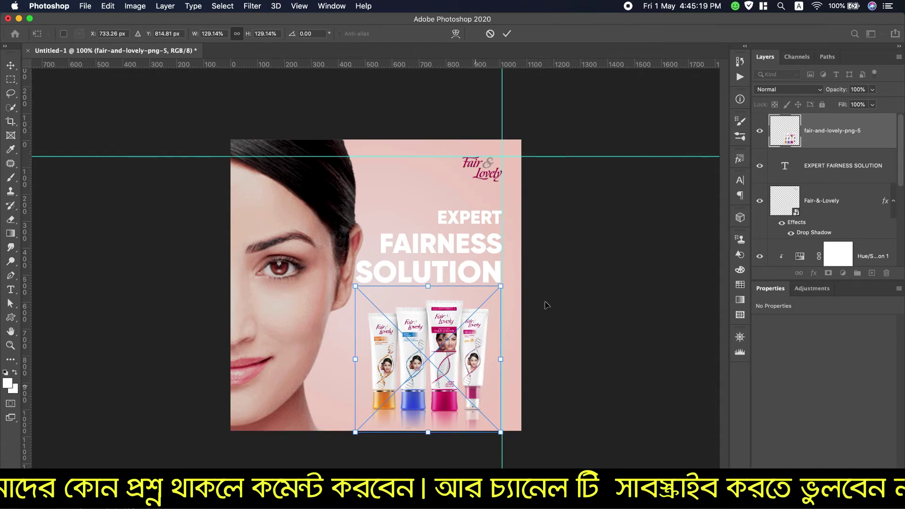
click(507, 34)
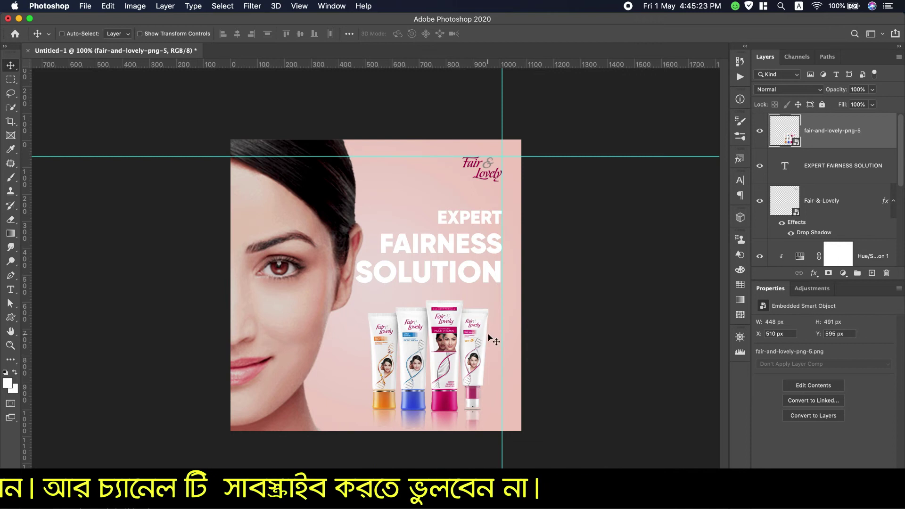
- Recolor the headline word FAIRNESS with the crimson #aa174a sampled from the pink tube's cap
double_click(786, 168)
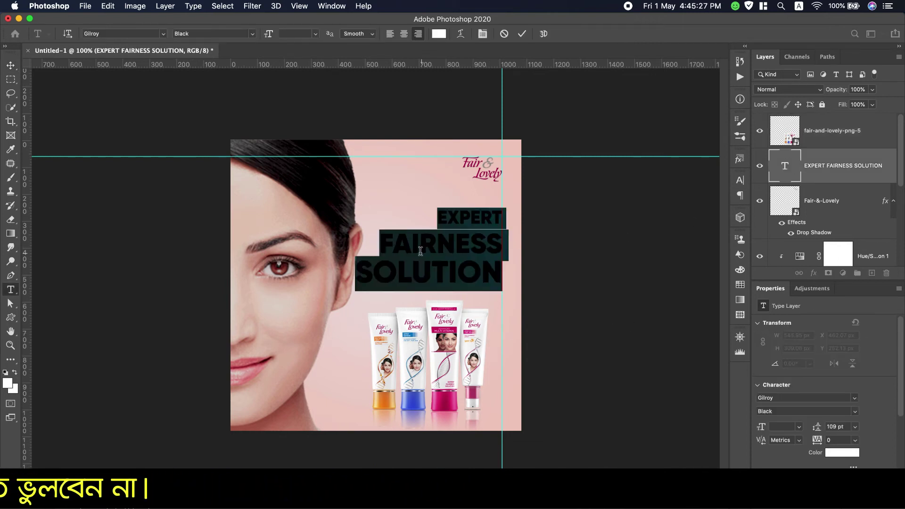
click(383, 243)
drag(382, 243, 502, 244)
click(439, 34)
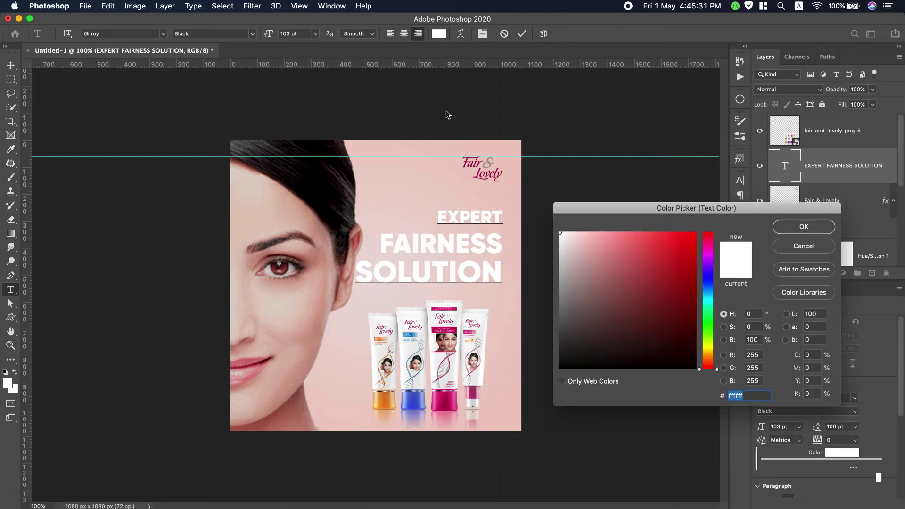
click(415, 401)
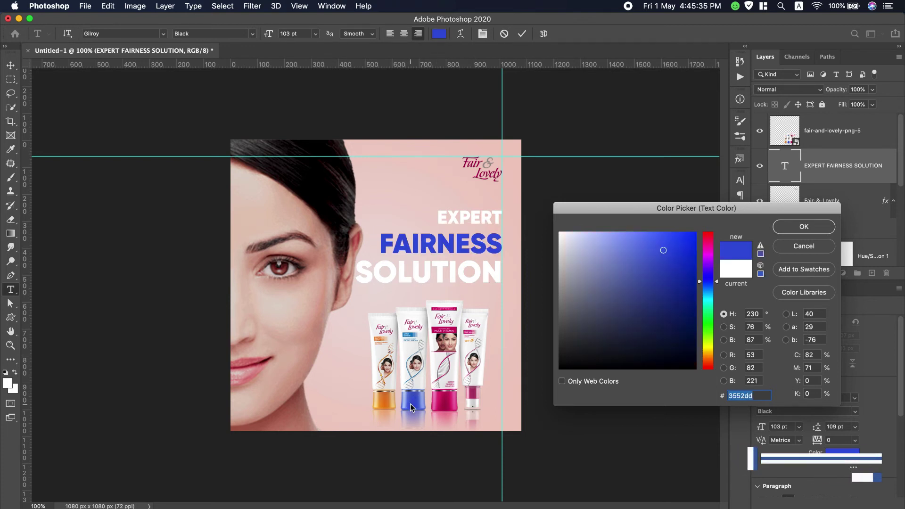
click(443, 405)
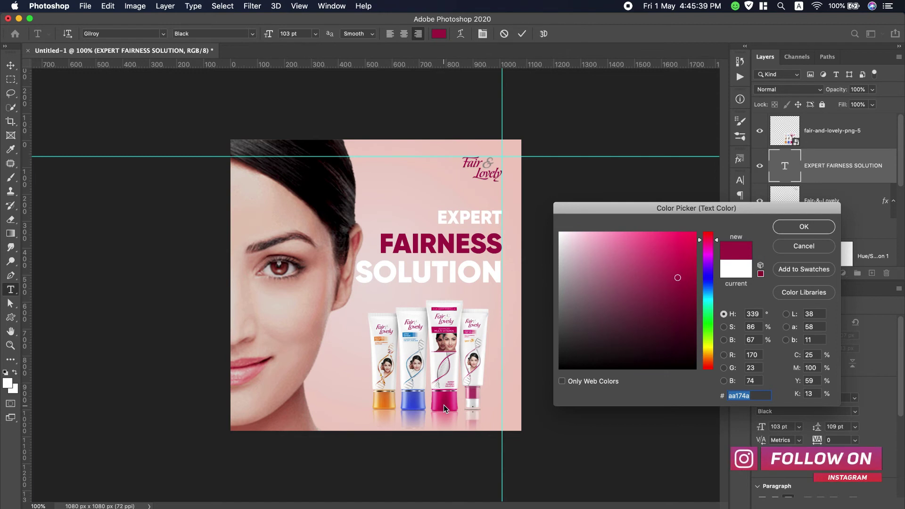
click(803, 226)
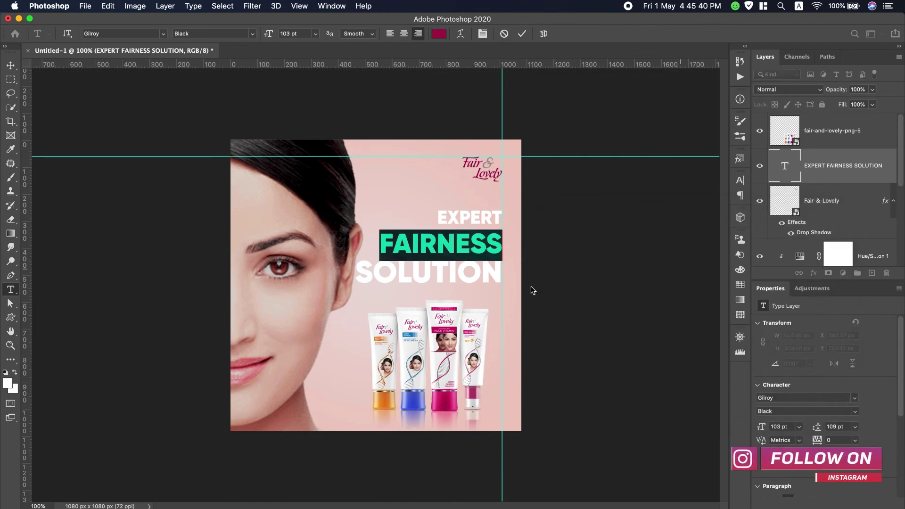
- Recolor the headline word SOLUTION with the blue #4c6adb sampled from the blue tube's cap
click(397, 272)
drag(363, 273, 507, 271)
click(442, 37)
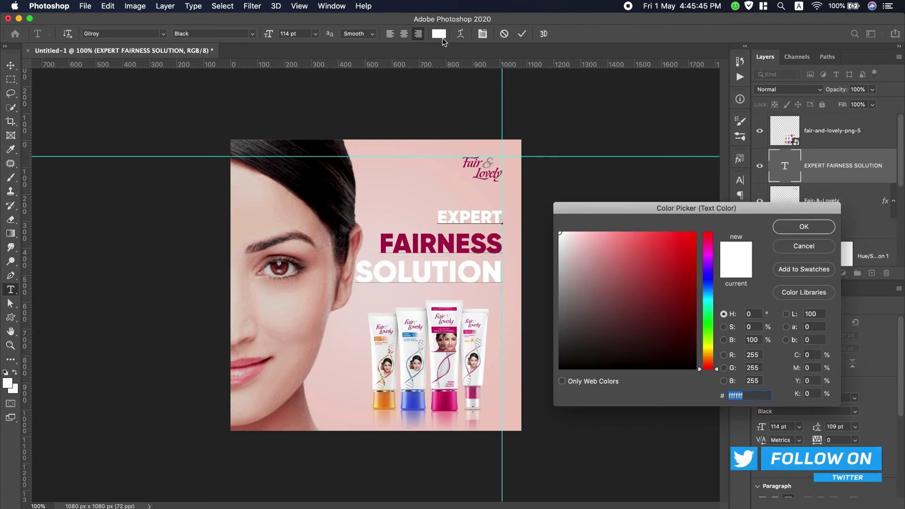
click(387, 403)
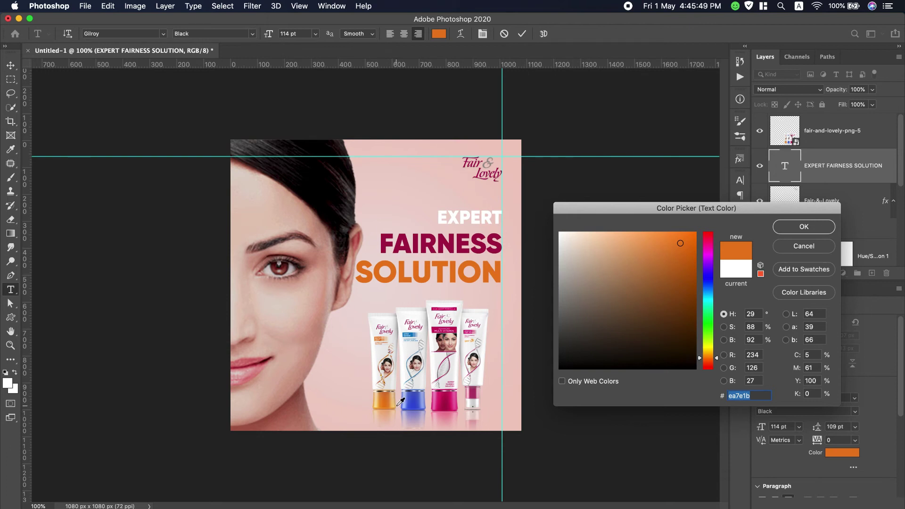
drag(397, 404, 395, 404)
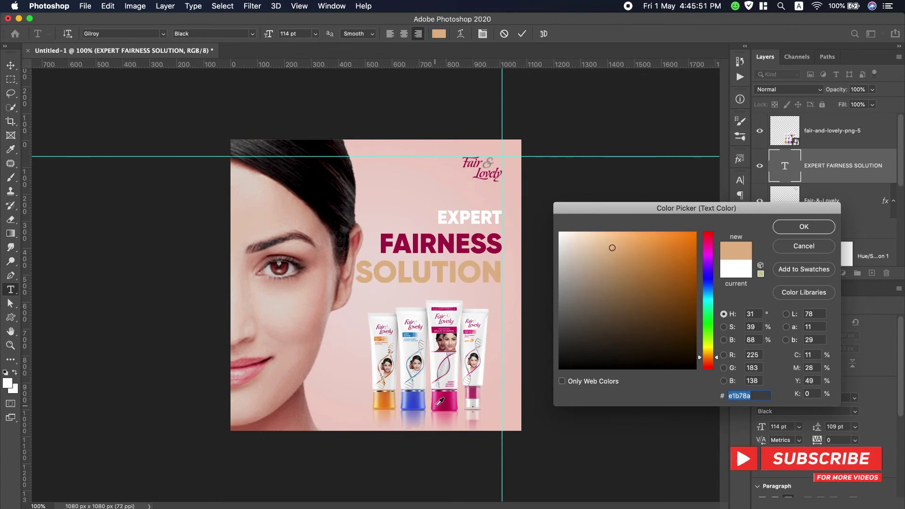
click(423, 400)
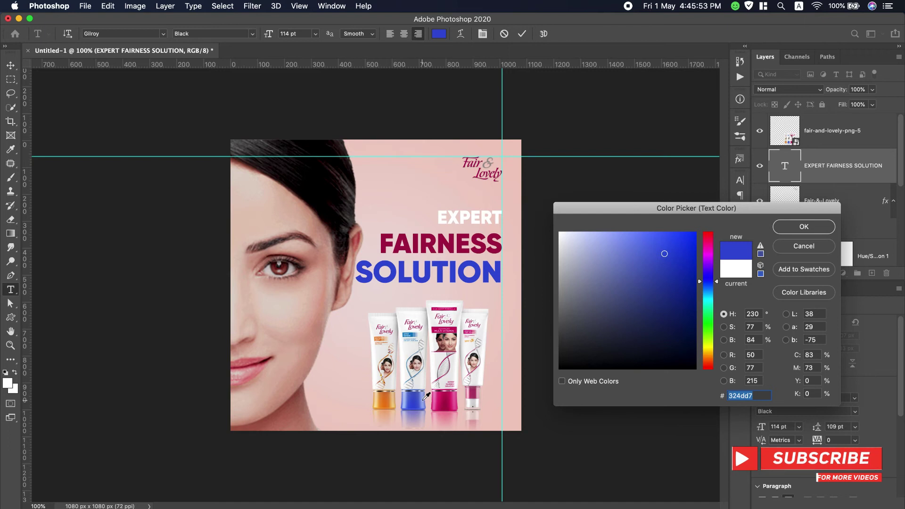
click(423, 399)
click(408, 404)
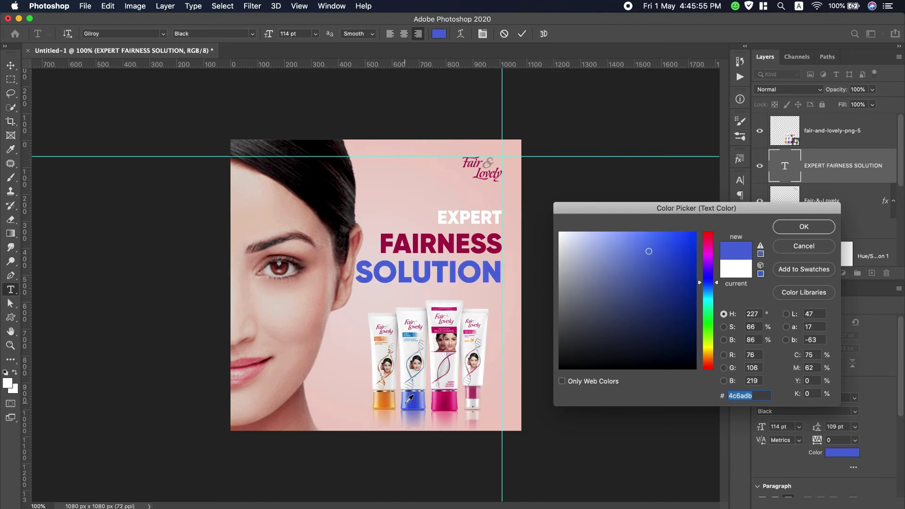
click(803, 227)
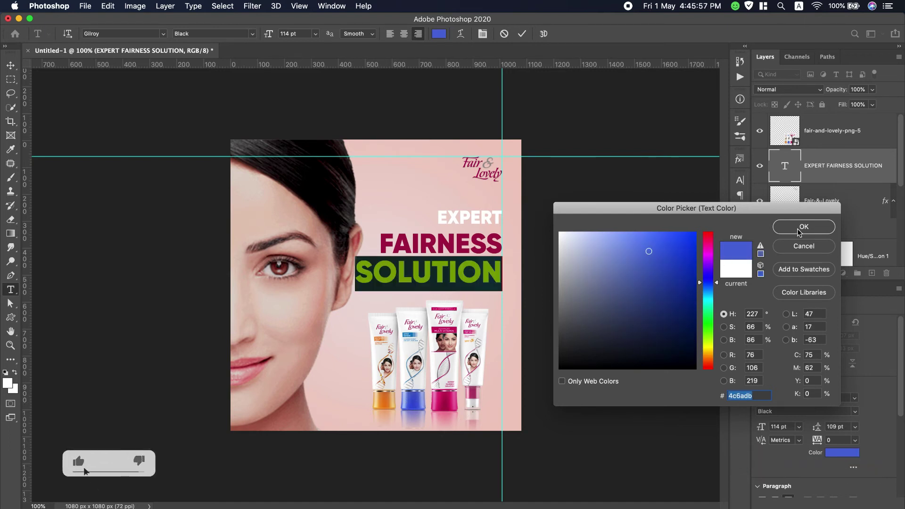
- Recolor the headline word EXPERT with the orange #f18c1d sampled from the orange tube's cap and commit the text
drag(445, 221, 519, 212)
click(441, 36)
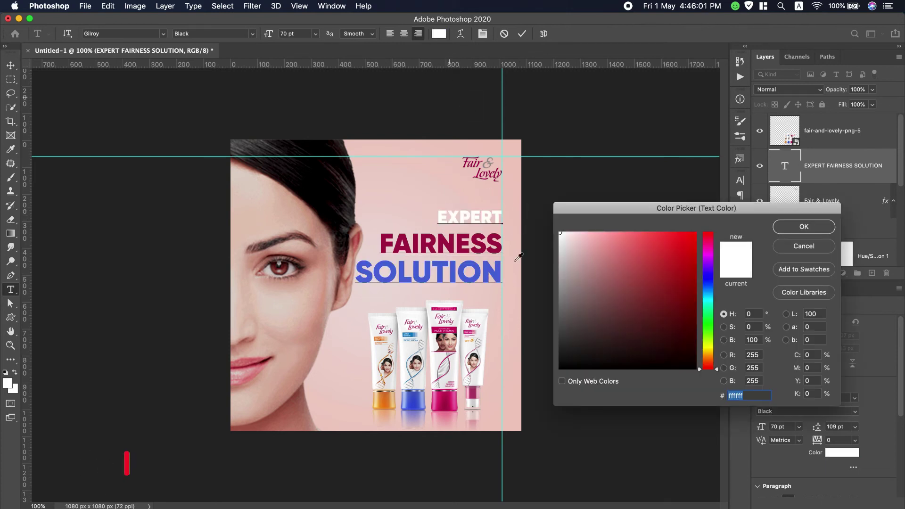
click(381, 404)
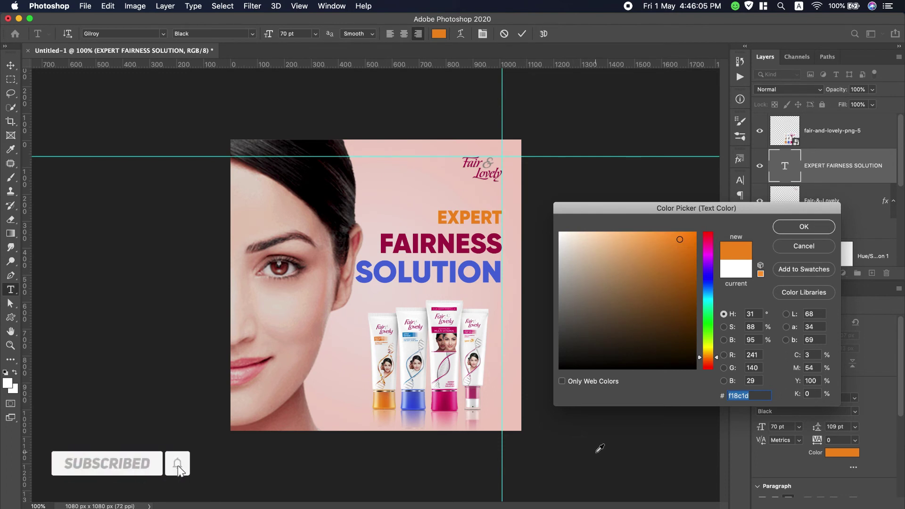
click(796, 231)
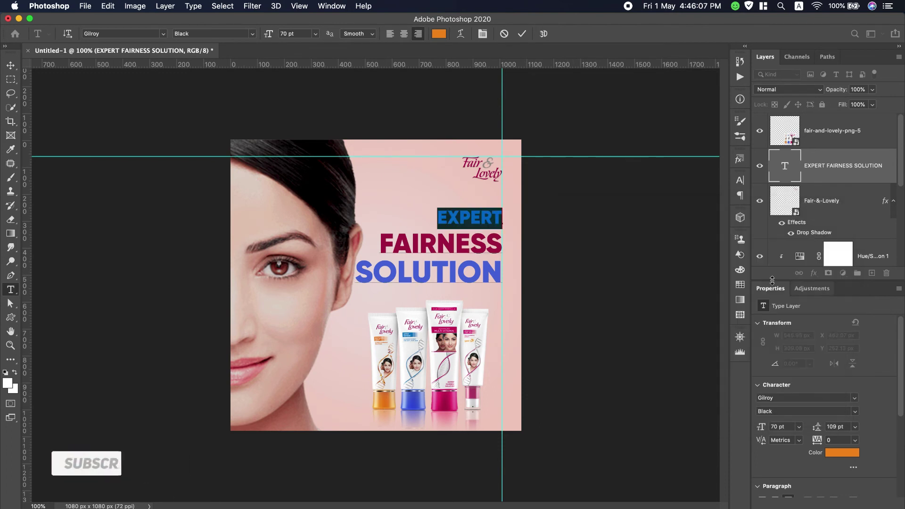
click(10, 65)
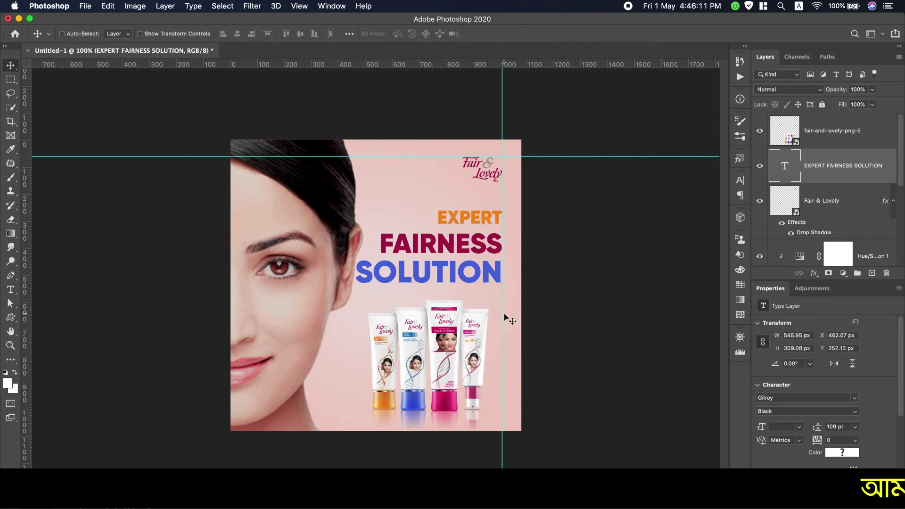
- Copy the tagline "Not Just a Cream, It's a Fairness Treatment" from the clipboard manager's notes and return to the design
key(super+shift+v)
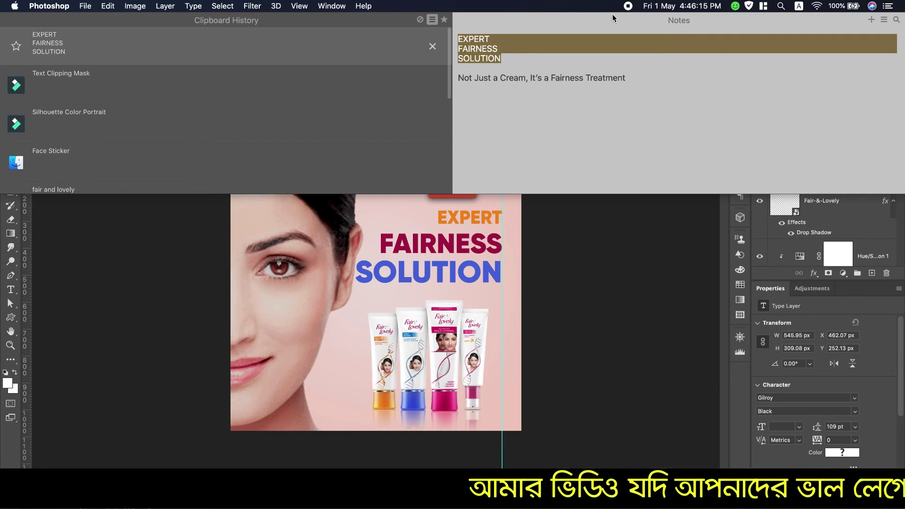
drag(629, 79, 456, 78)
right_click(520, 77)
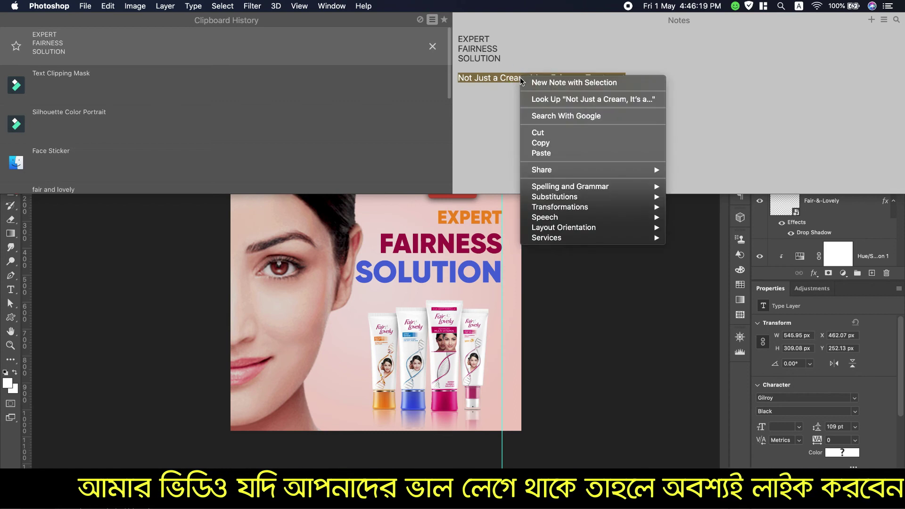
click(542, 142)
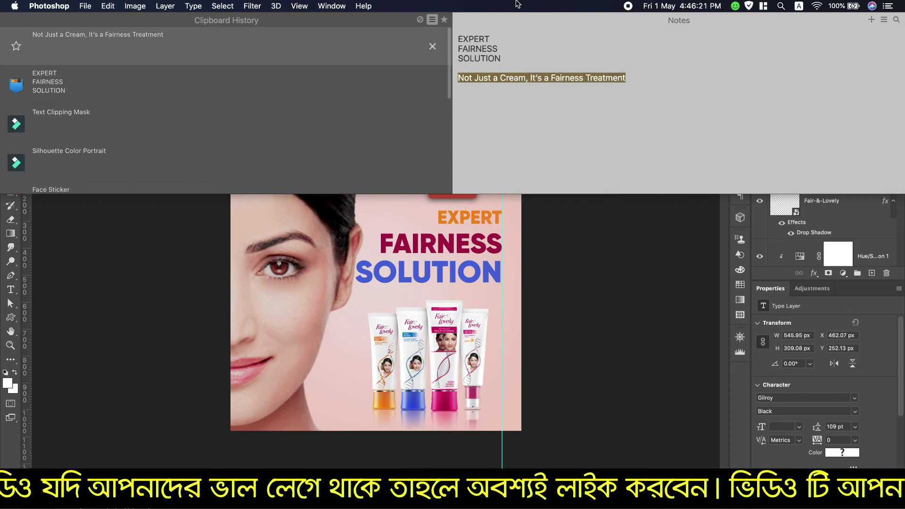
click(353, 288)
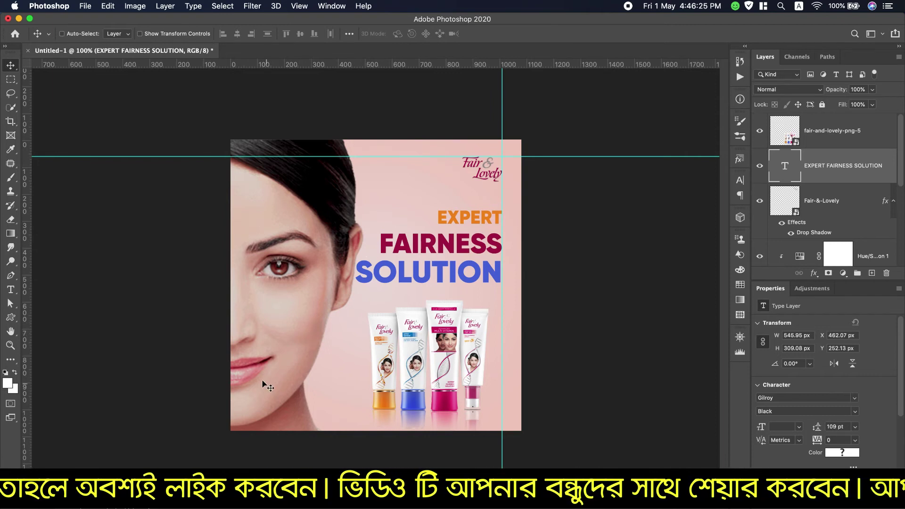
- Add a vertical guide just inside the canvas's left edge and paste the tagline as a new text layer over the chin
drag(27, 314, 242, 319)
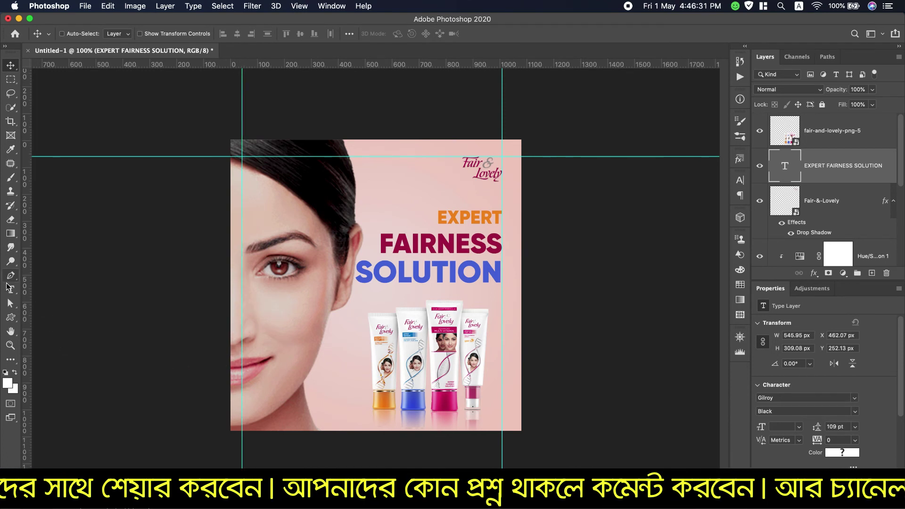
click(11, 290)
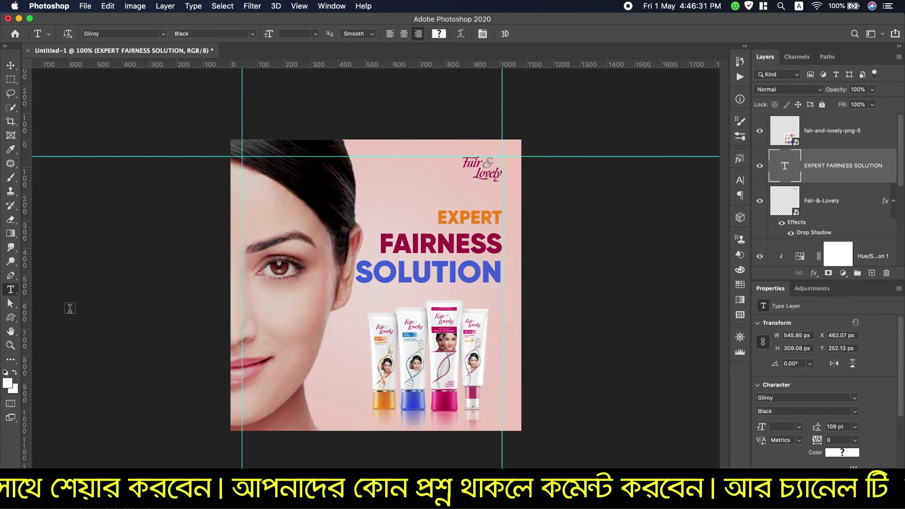
click(260, 396)
key(super+v)
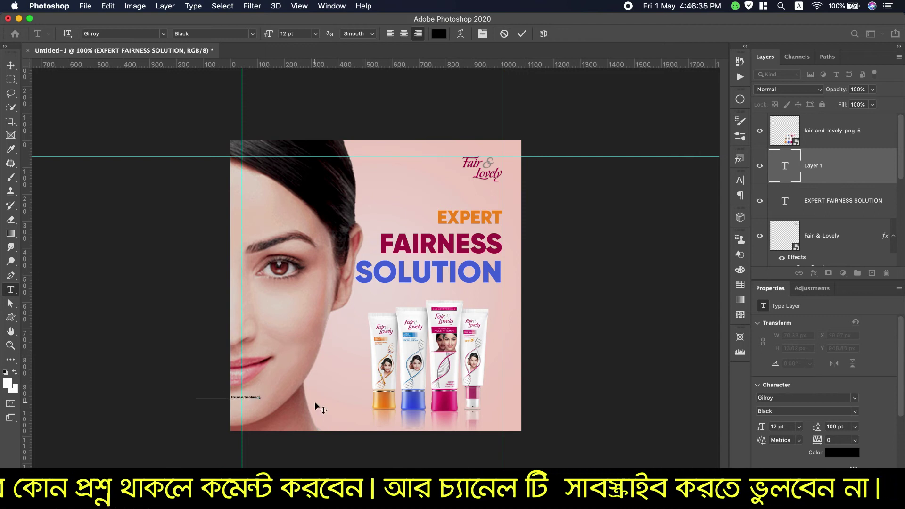
- Set the font size of the whole tagline to 43 pt and commit the text
triple_click(244, 395)
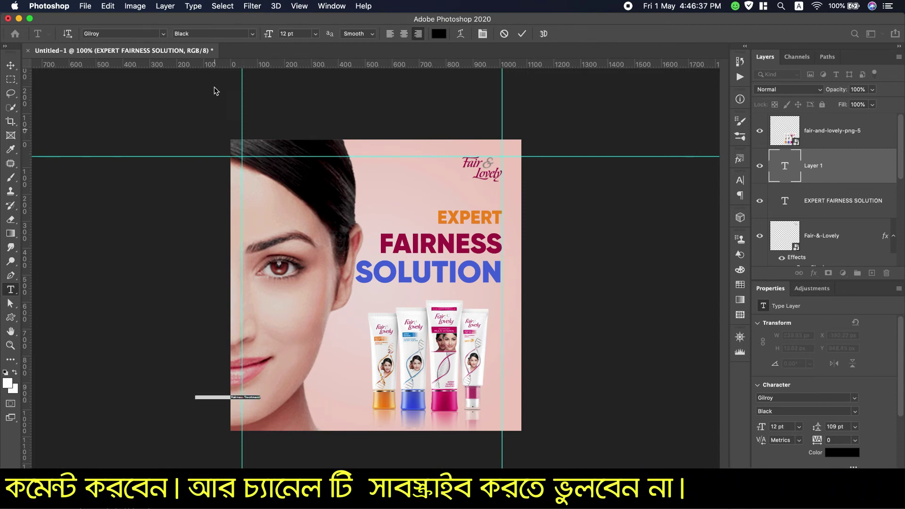
drag(267, 36, 286, 35)
click(202, 412)
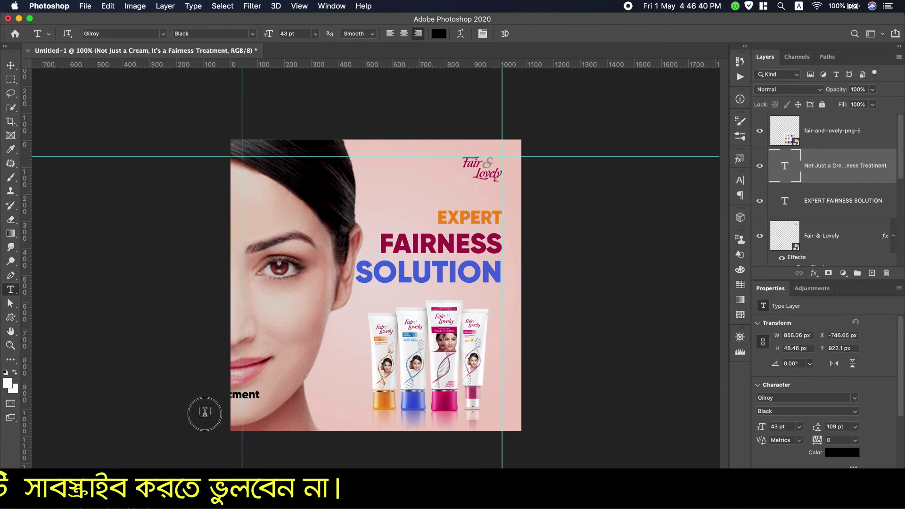
- Move the tagline so it starts at the canvas's left guide, then break it into two lines after "Cream,"
click(256, 396)
drag(258, 421, 473, 421)
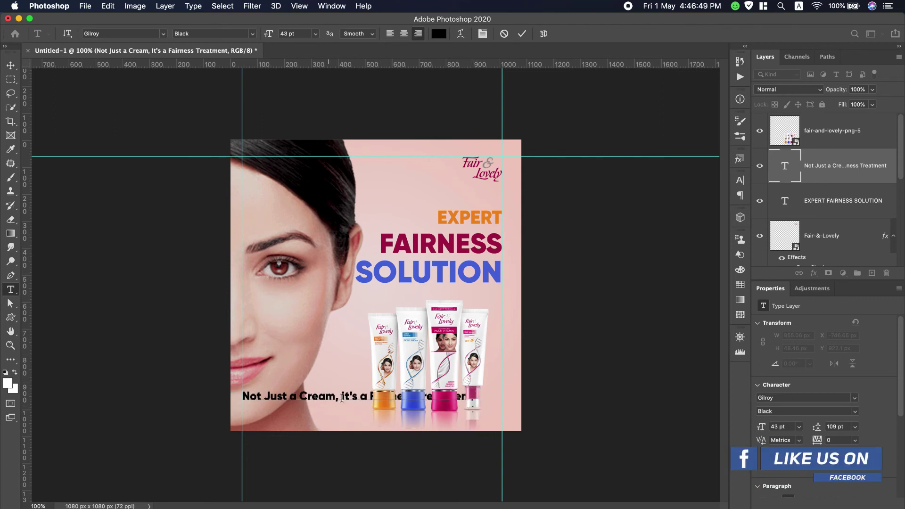
key(BackSpace)
key(Return)
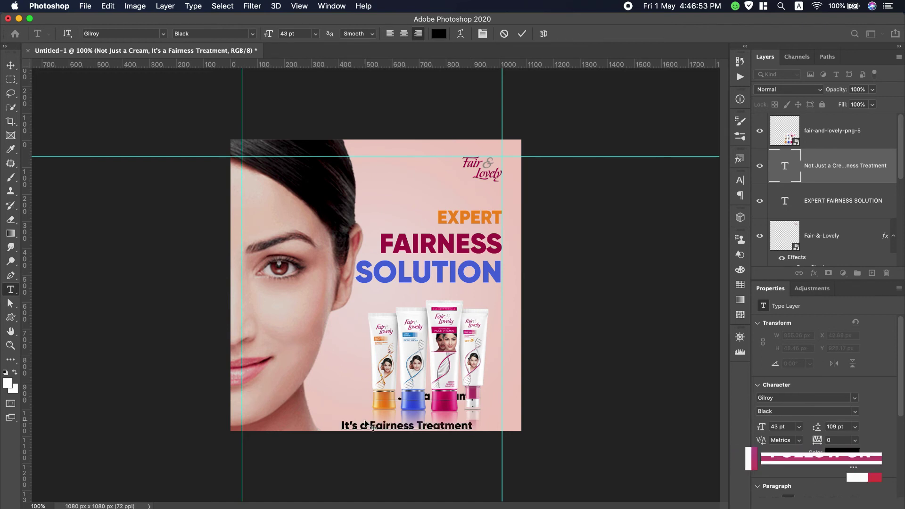
click(10, 65)
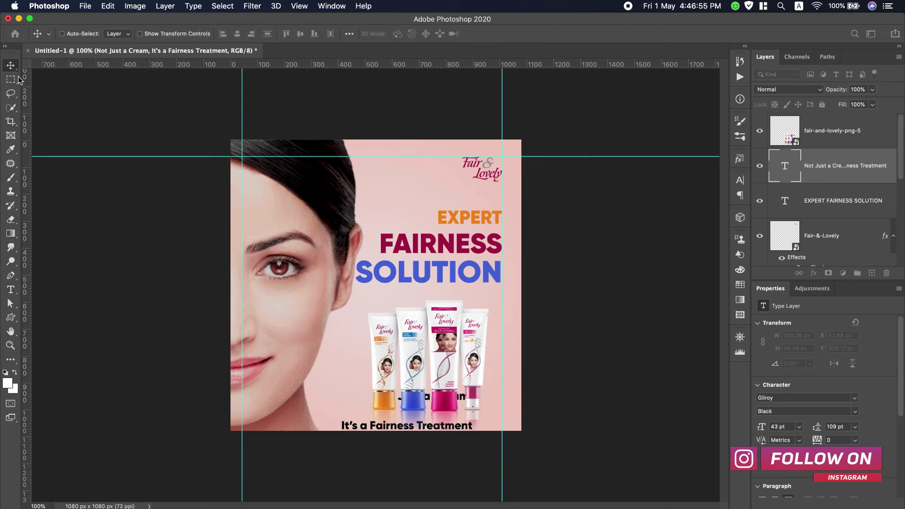
- Left-align both tagline lines and place the block over the chin, between the left guide and the tubes
drag(428, 428, 337, 403)
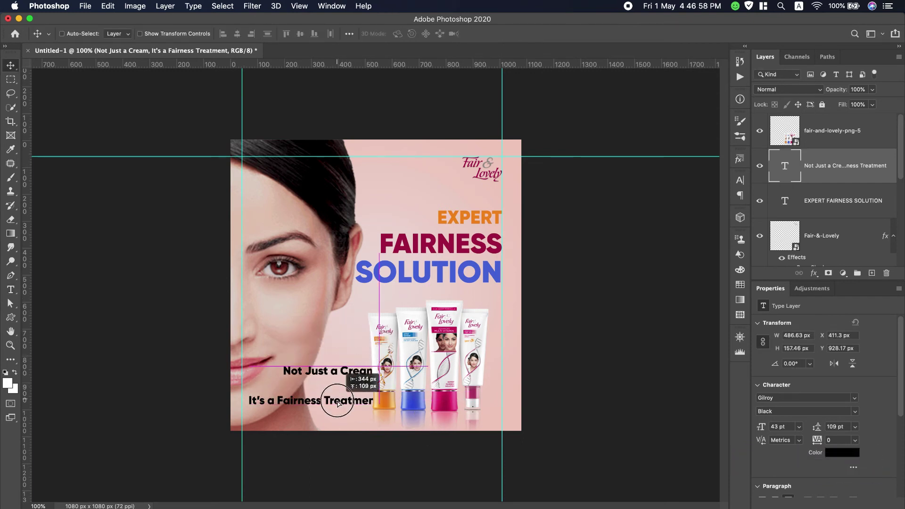
double_click(377, 399)
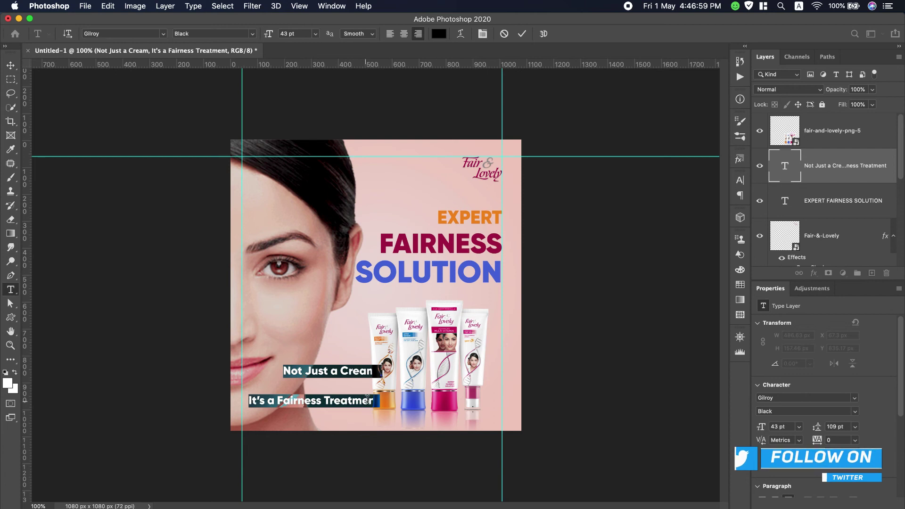
click(391, 34)
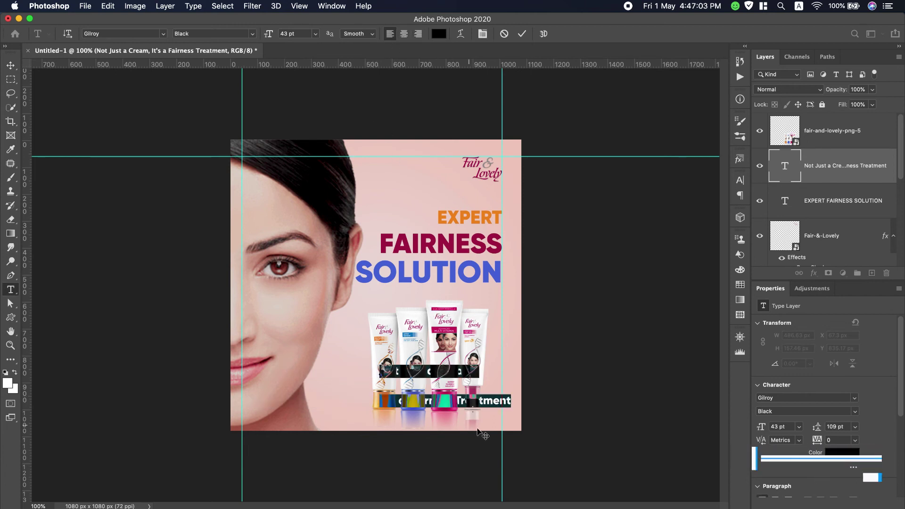
drag(485, 420, 361, 430)
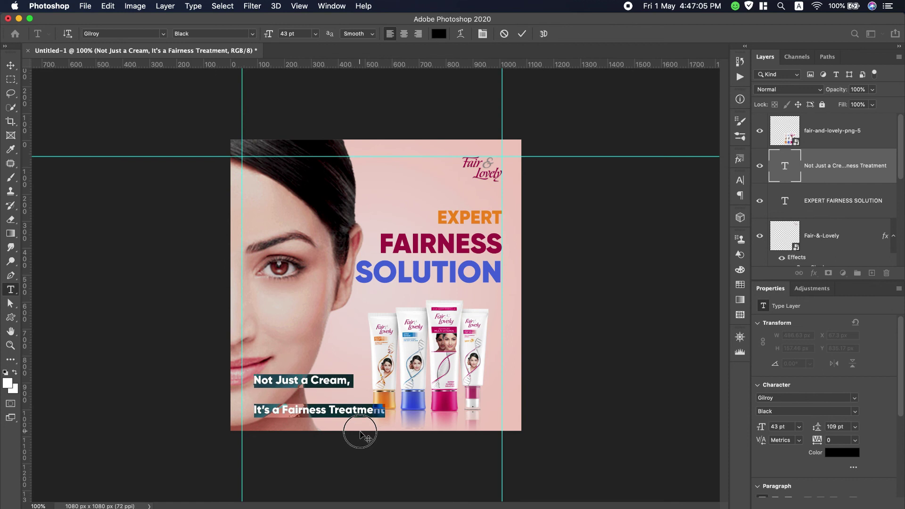
- Set the tagline to Bold, 37 pt with 52 pt leading, and lower it toward the canvas's bottom edge beside the left guide
click(739, 181)
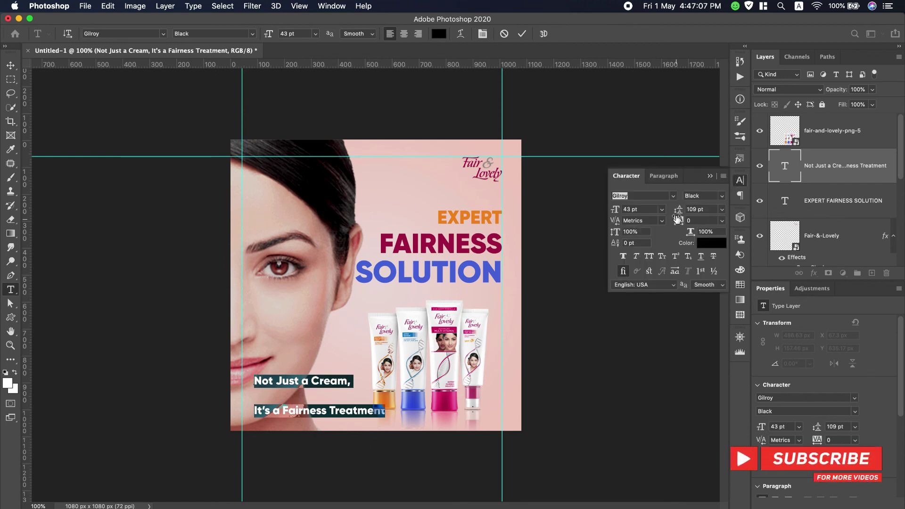
drag(678, 214, 642, 219)
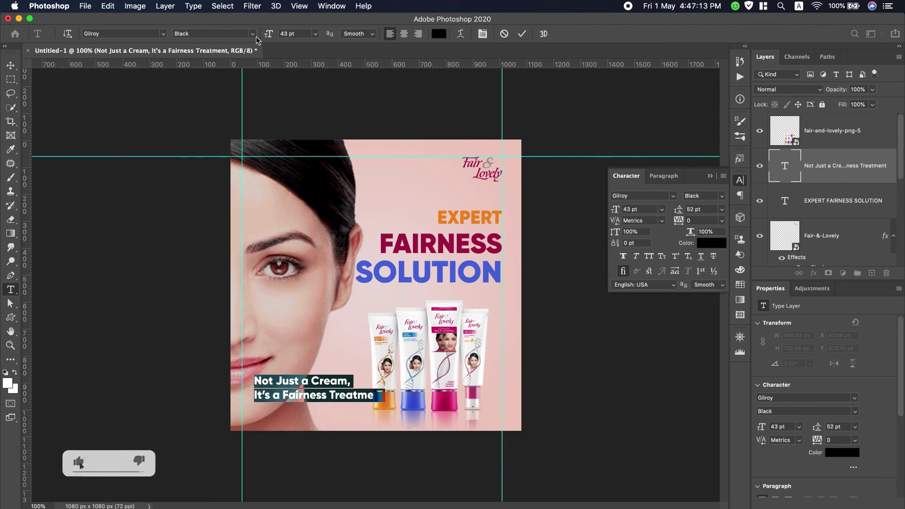
click(254, 34)
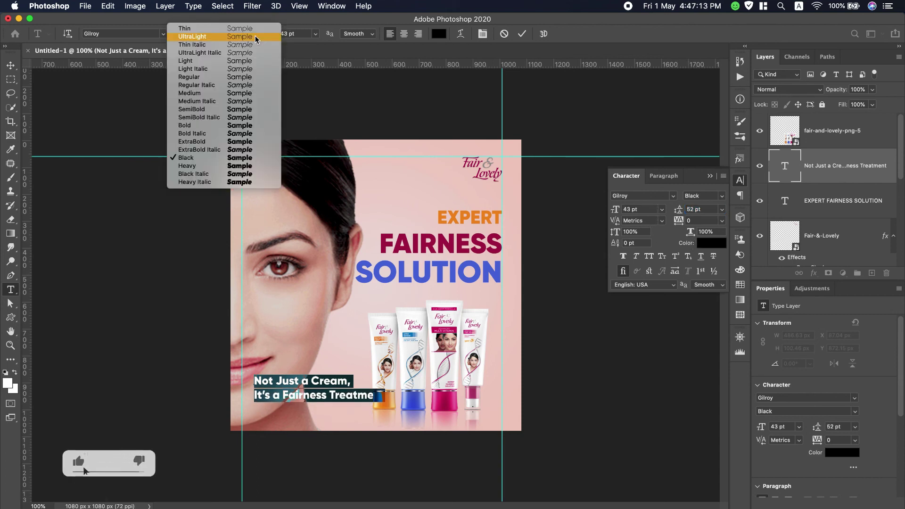
click(215, 126)
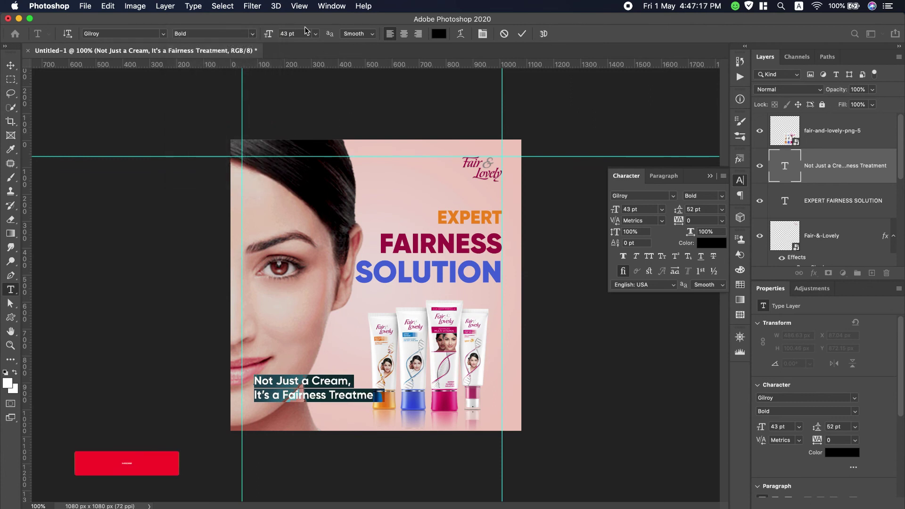
drag(269, 34, 262, 34)
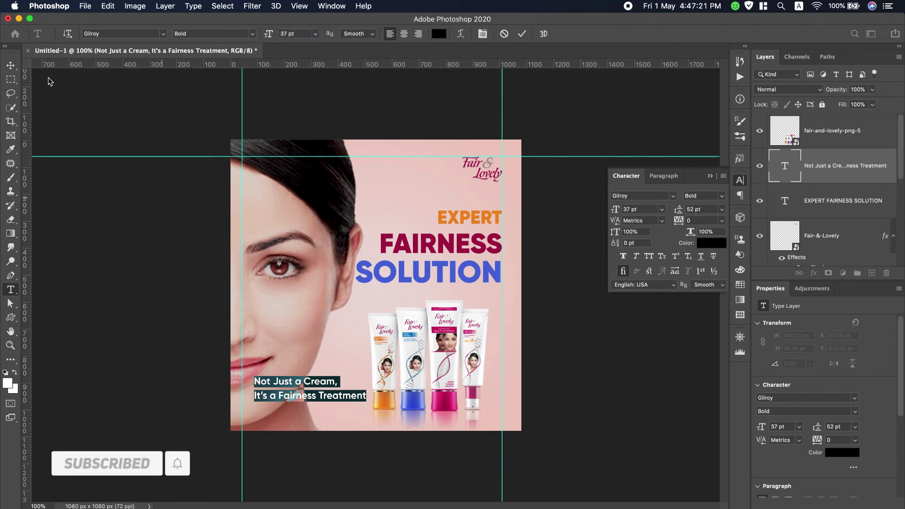
click(11, 65)
drag(283, 383, 278, 397)
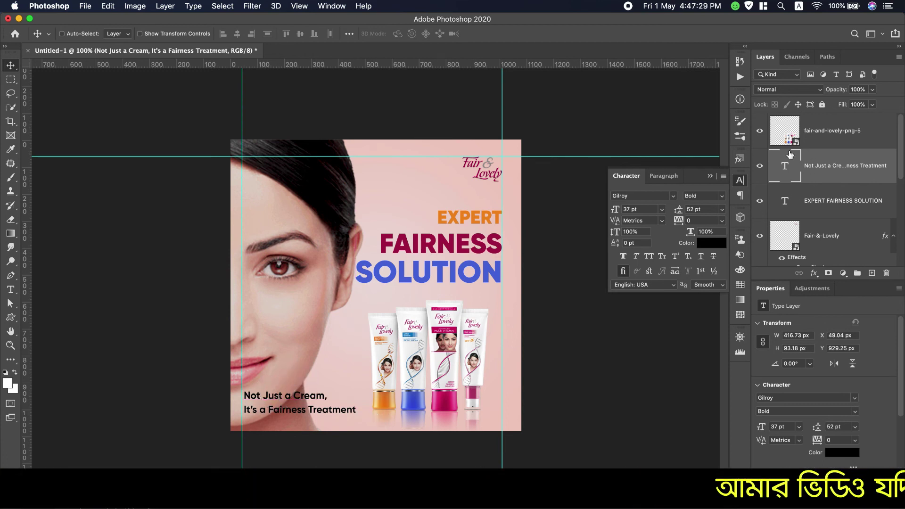
- Recolor the tagline with the pink #cc1262 sampled from the pink tube and commit the text
double_click(775, 162)
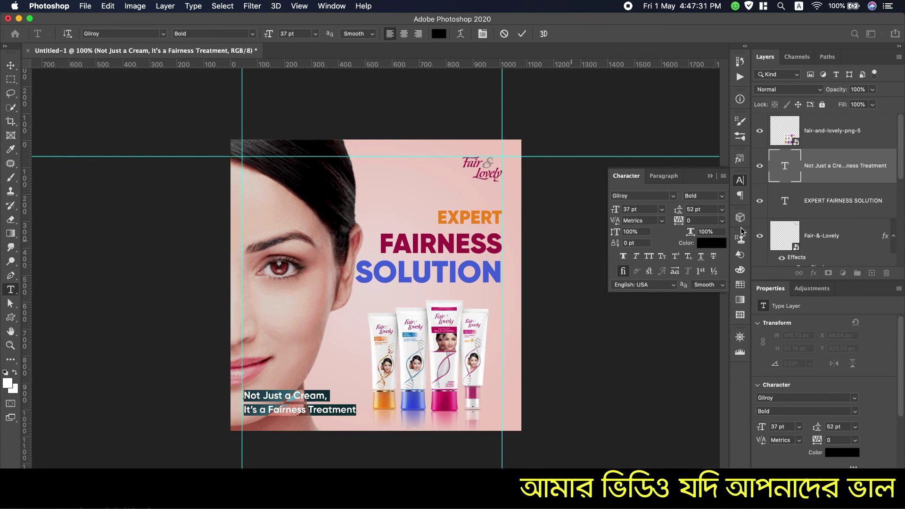
click(709, 244)
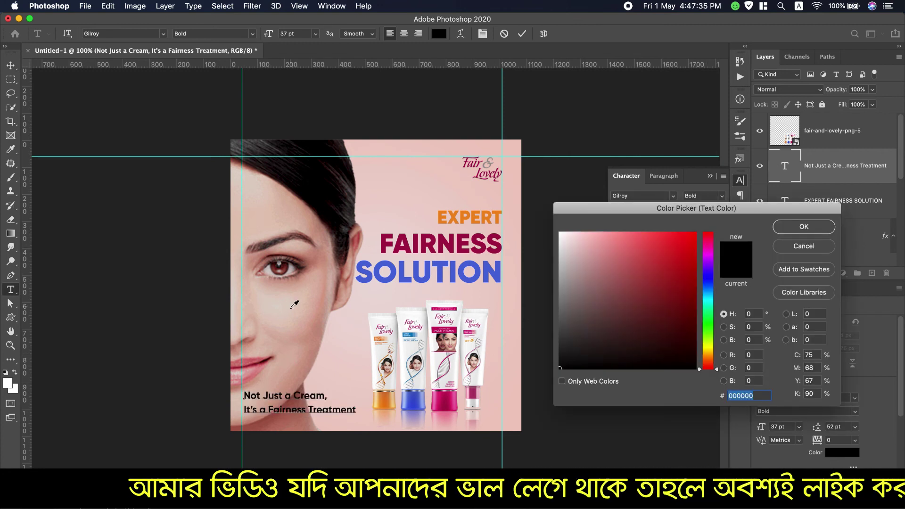
click(417, 248)
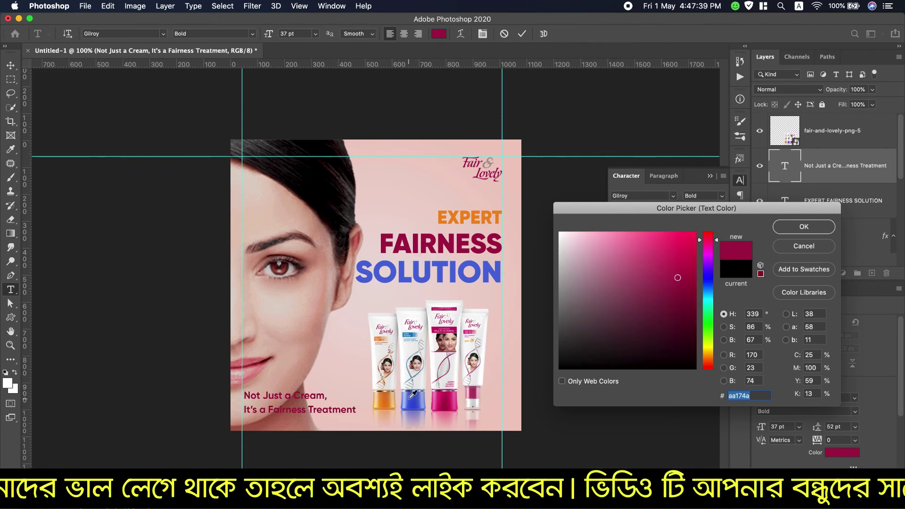
click(412, 396)
click(389, 403)
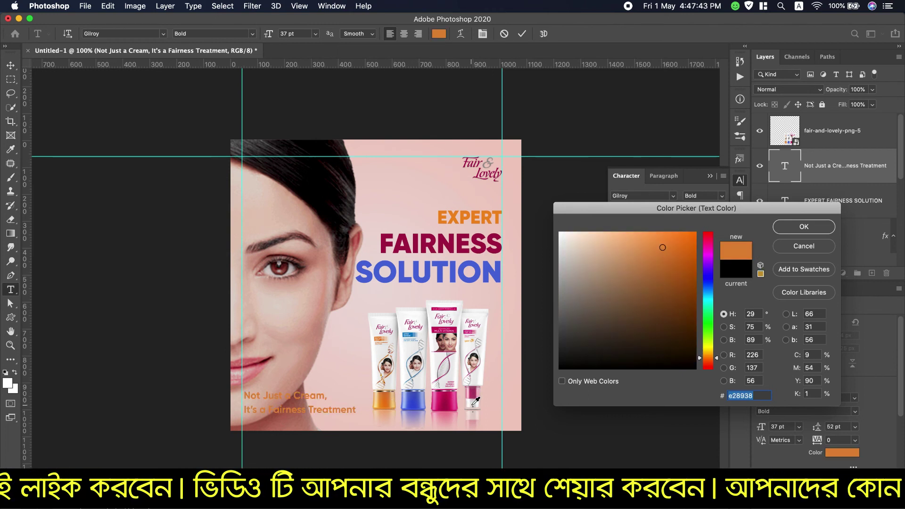
click(472, 407)
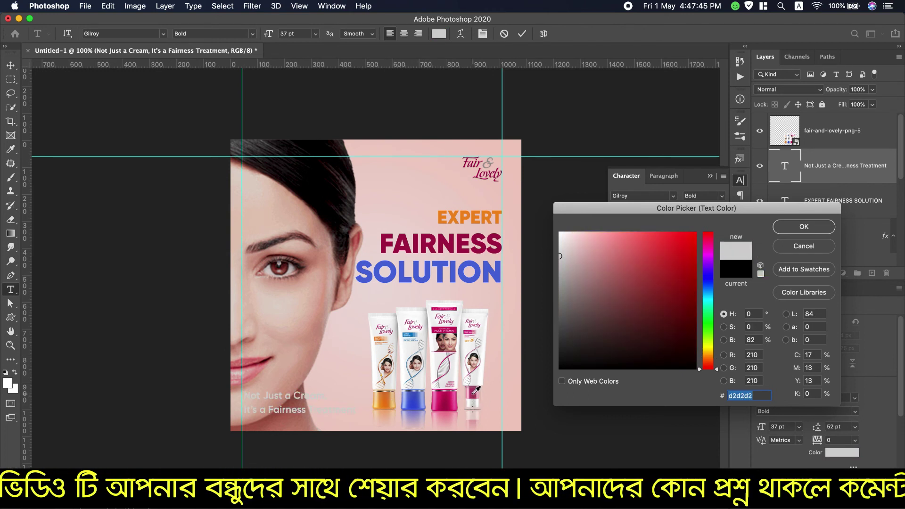
click(472, 394)
click(455, 331)
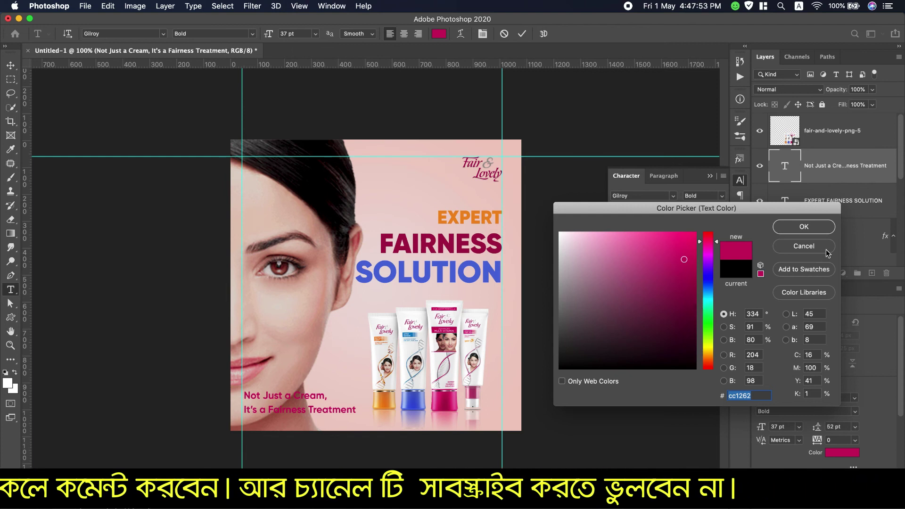
click(807, 231)
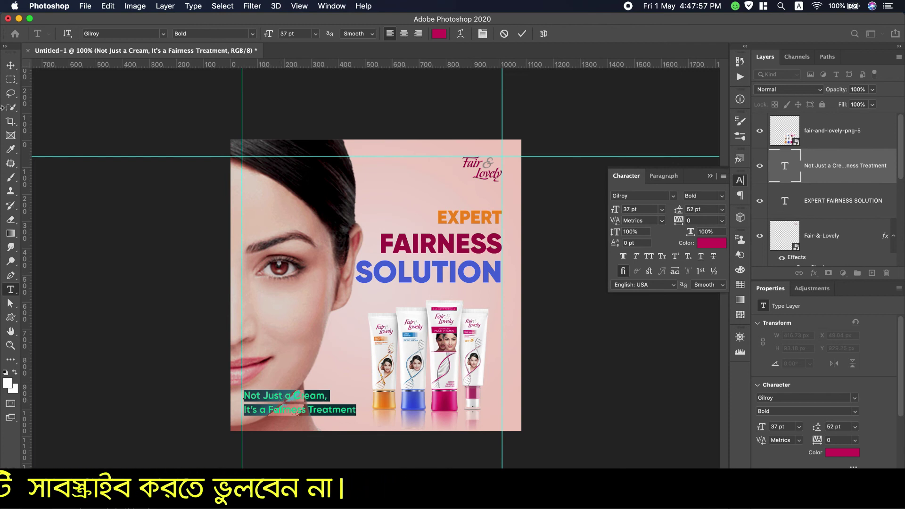
key(super+Return)
- Shift the tagline slightly right, away from the left guide, and tighten its leading to 38 pt
drag(314, 401, 319, 401)
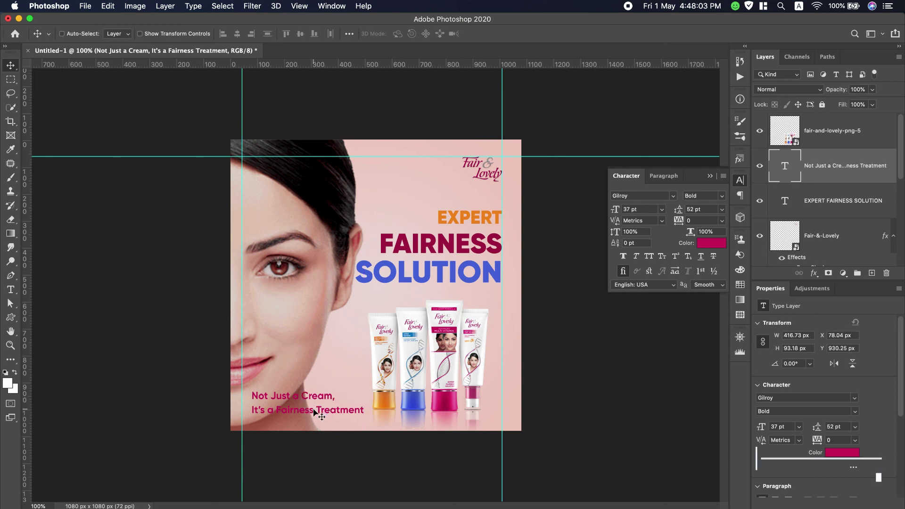
drag(677, 210, 669, 212)
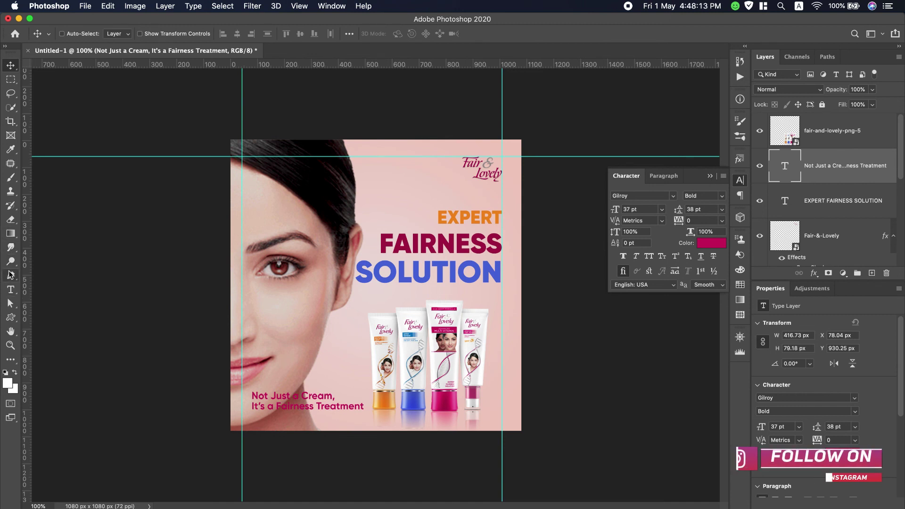
- Draw a 472 x 105 px rectangle around the tagline from the left guide and stack it beneath the tagline layer
click(11, 317)
click(36, 316)
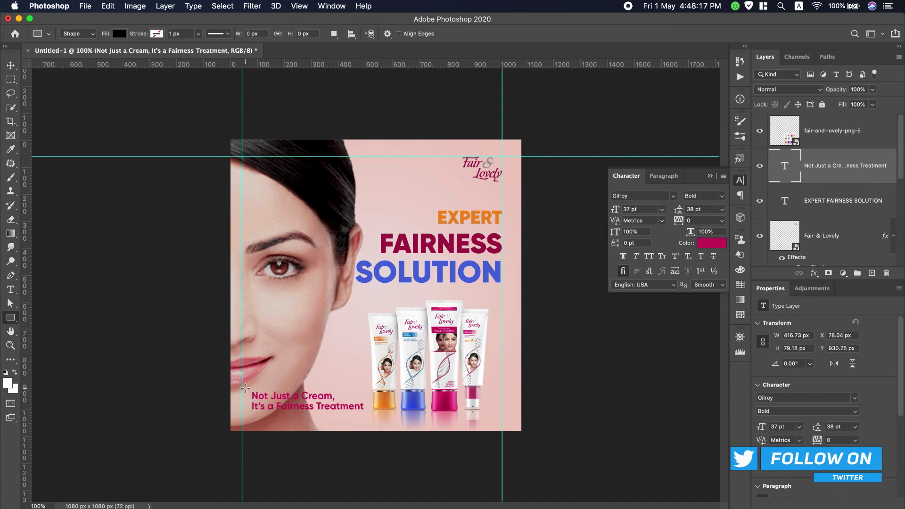
drag(243, 388, 369, 416)
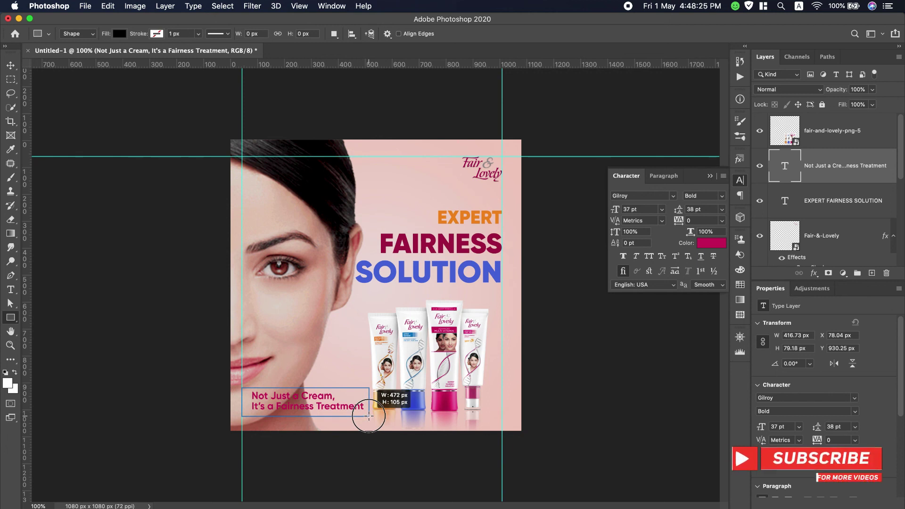
drag(369, 416, 369, 416)
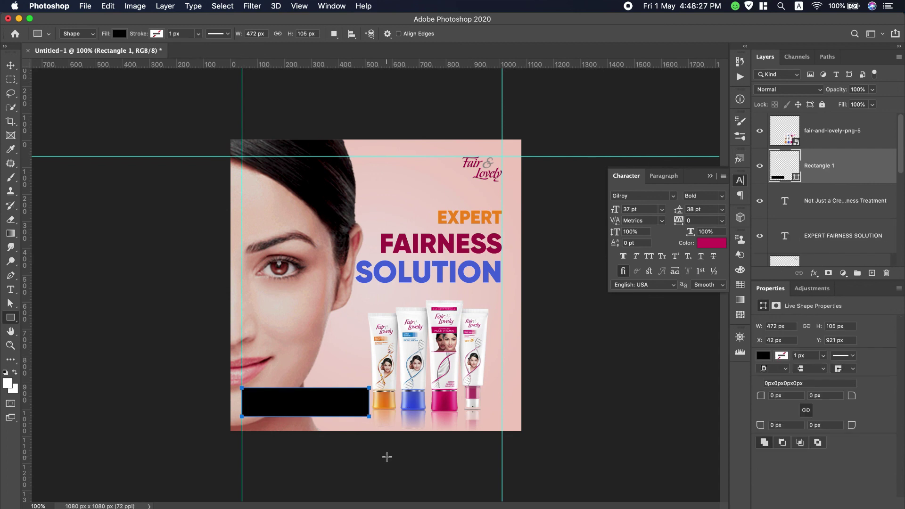
drag(860, 178, 838, 218)
- Recolor the rectangle behind the tagline with the magenta #ba1a54 sampled from the pink tube's cap
double_click(776, 203)
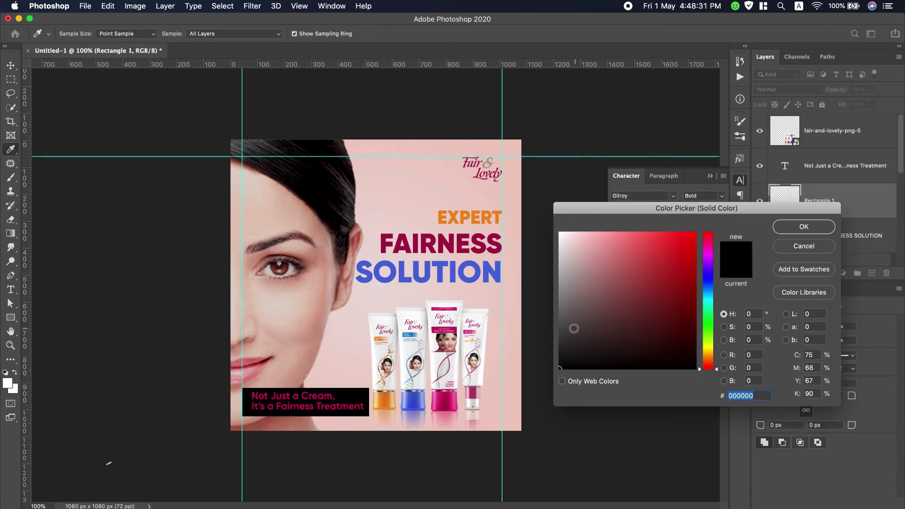
click(385, 404)
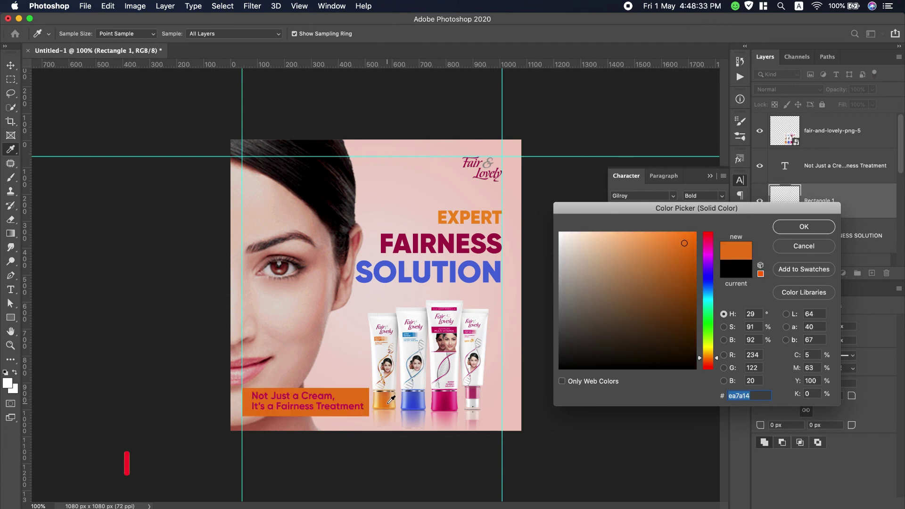
click(417, 404)
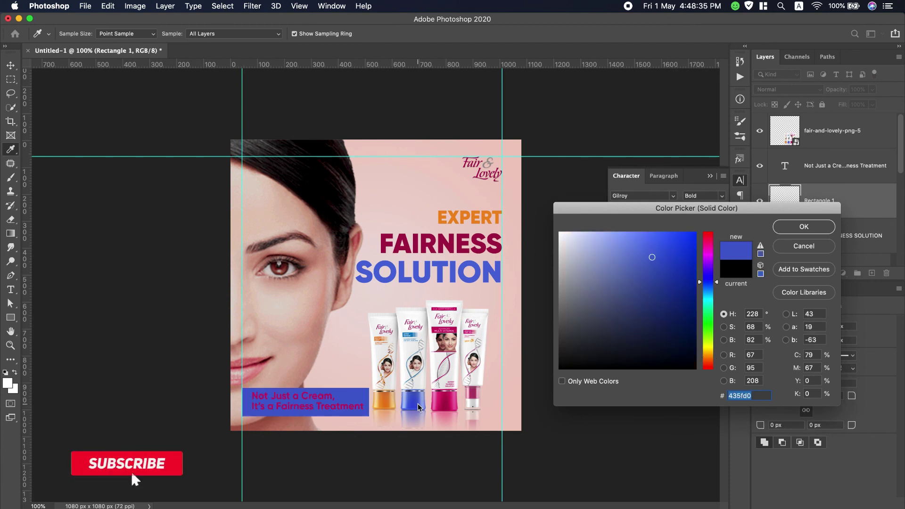
click(448, 400)
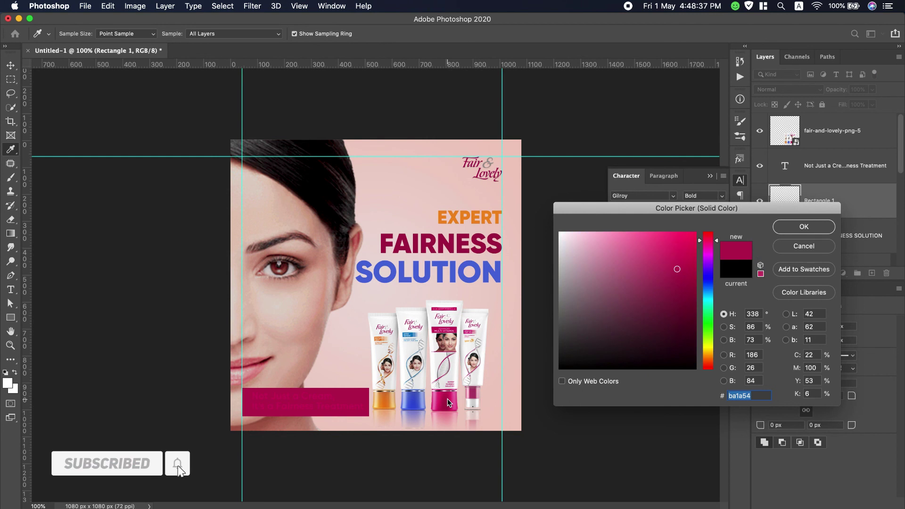
click(804, 227)
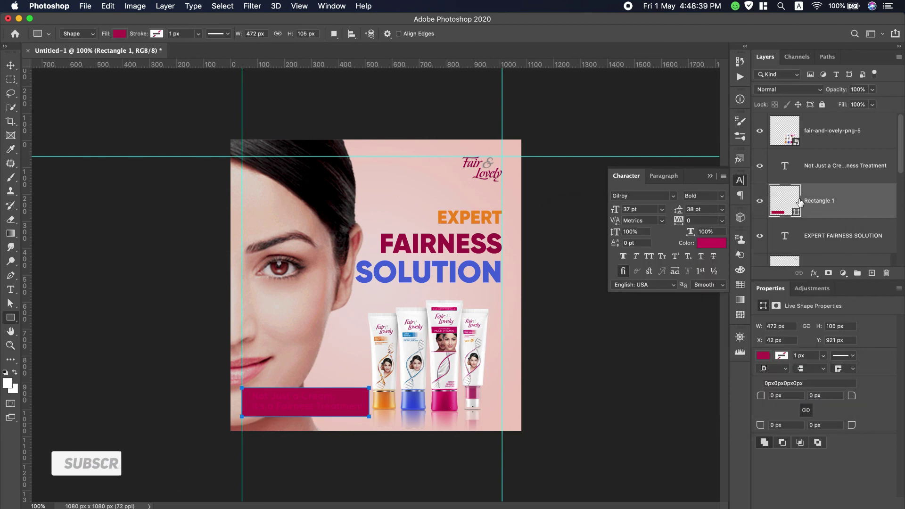
- Change the tagline's text color to white #ffffff
click(784, 173)
click(722, 248)
drag(652, 273, 537, 215)
click(309, 311)
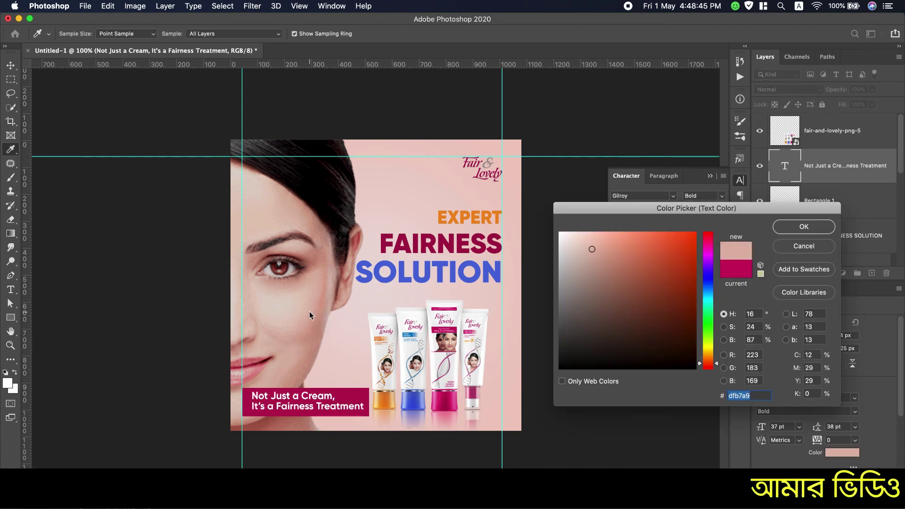
drag(594, 311, 549, 221)
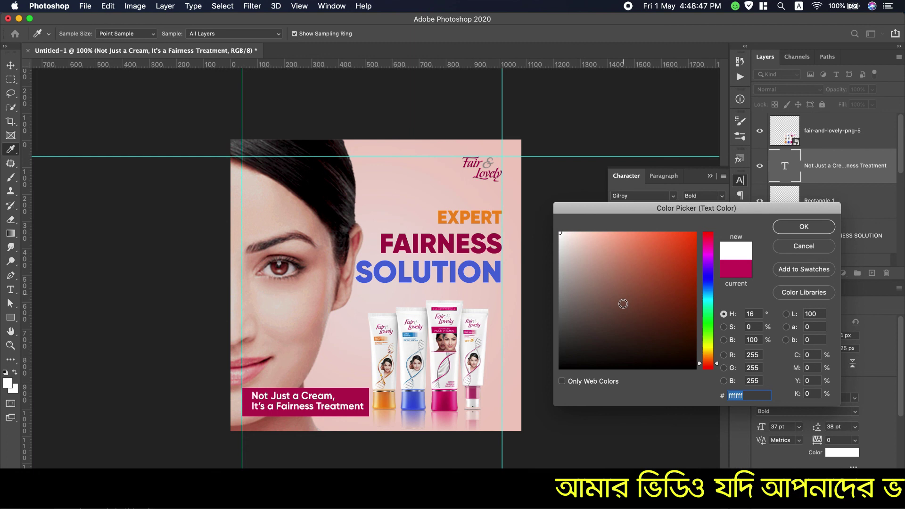
click(818, 231)
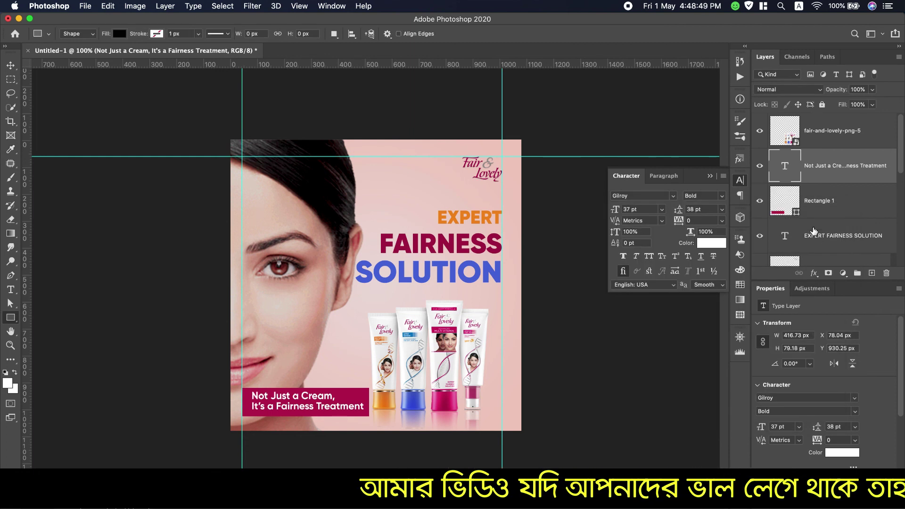
- Round all four corners of the rectangle behind the tagline to 40 px
click(800, 206)
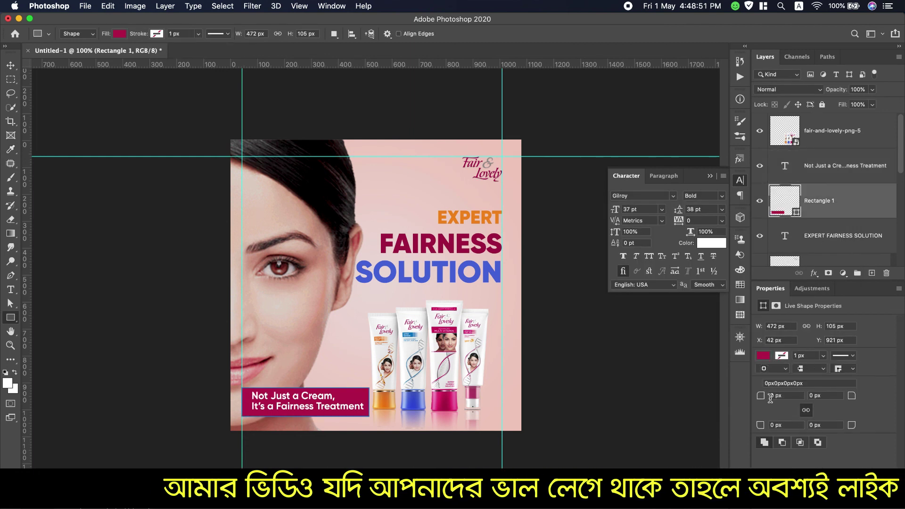
drag(760, 400, 781, 399)
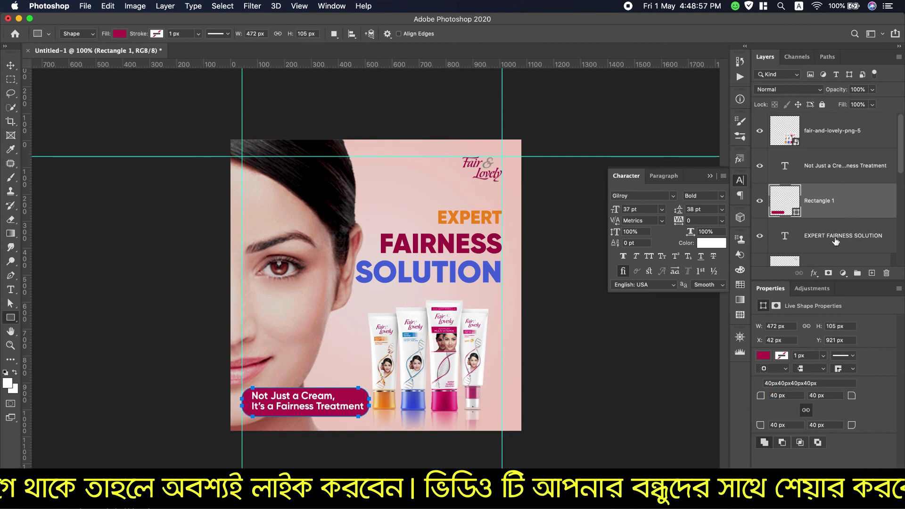
- Center the tagline text horizontally and vertically on the magenta rounded rectangle
shift+click(850, 181)
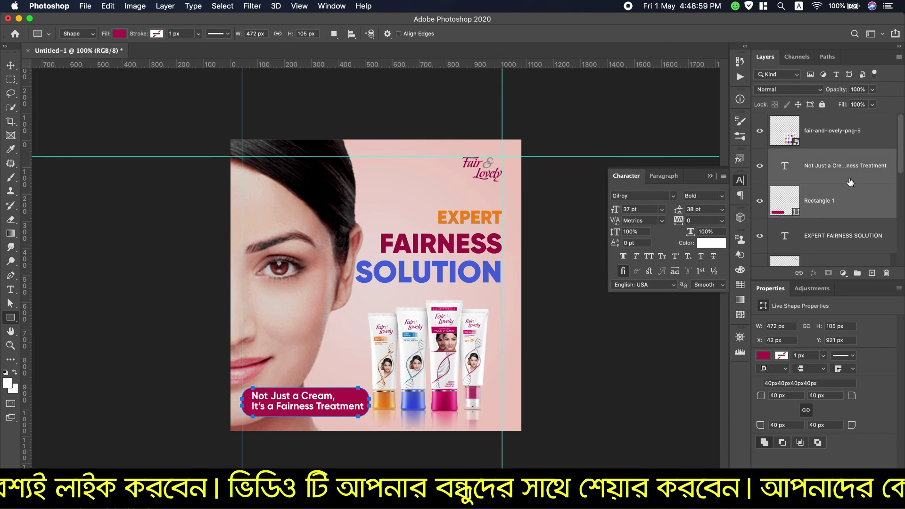
click(15, 67)
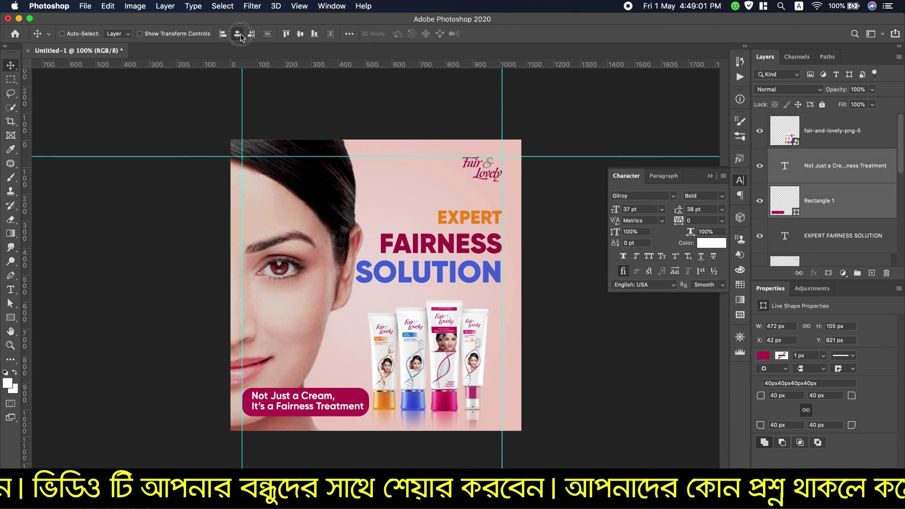
click(238, 34)
click(300, 35)
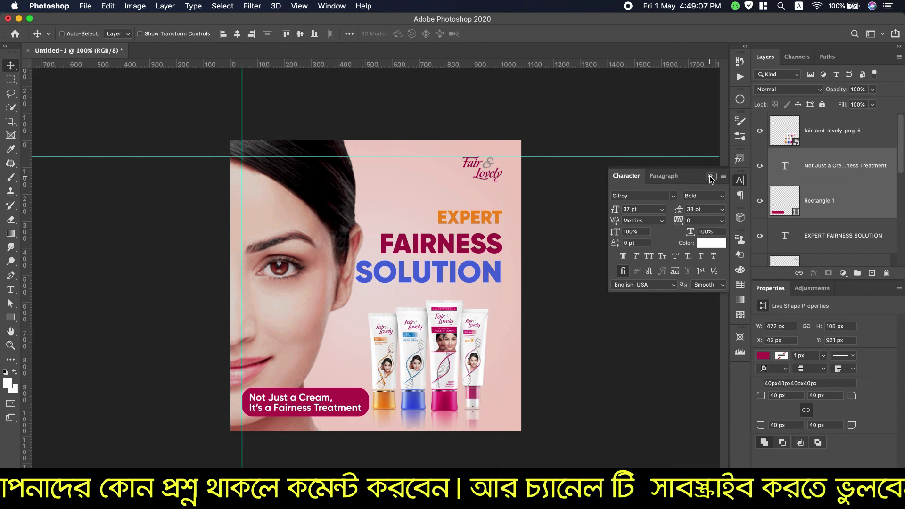
- Collapse the character settings and clear all guides from the canvas
click(710, 177)
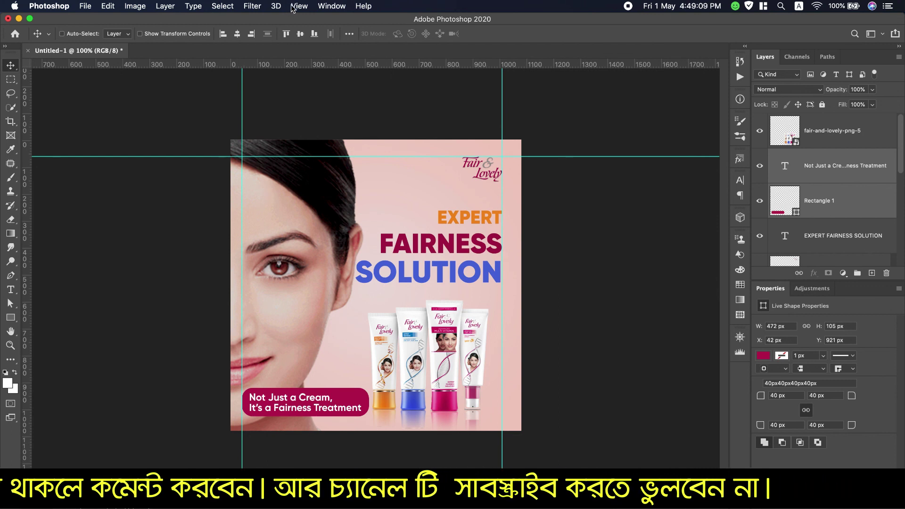
click(220, 7)
mouse_move(300, 7)
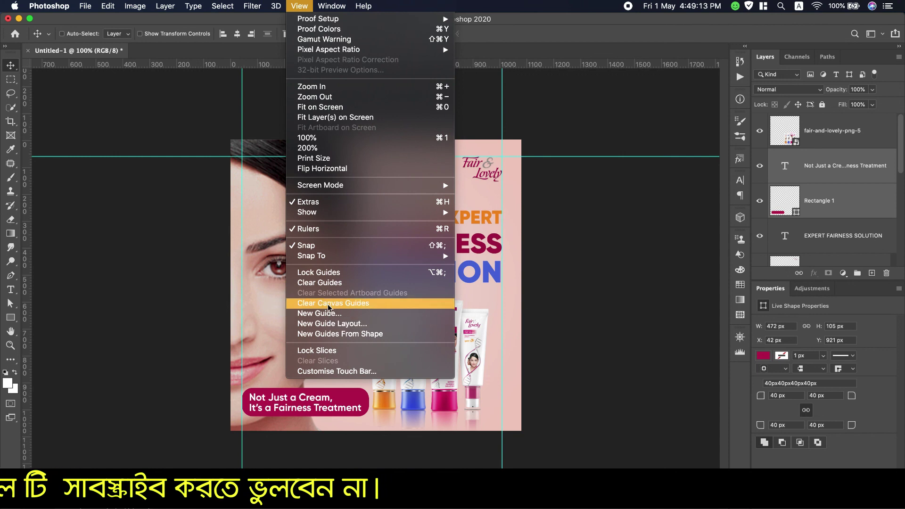
click(329, 283)
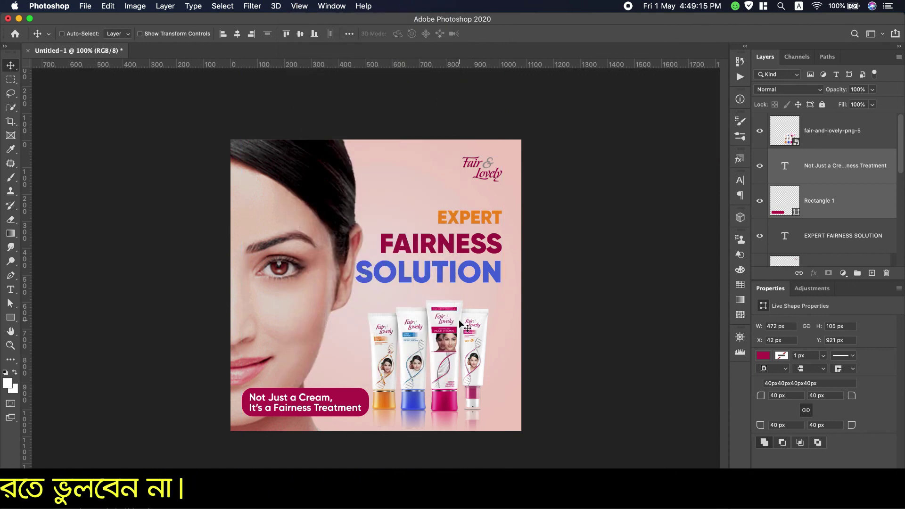
- Save a copy of the finished ad to the Desktop in JPEG format as Untitled-1.jpg
click(80, 6)
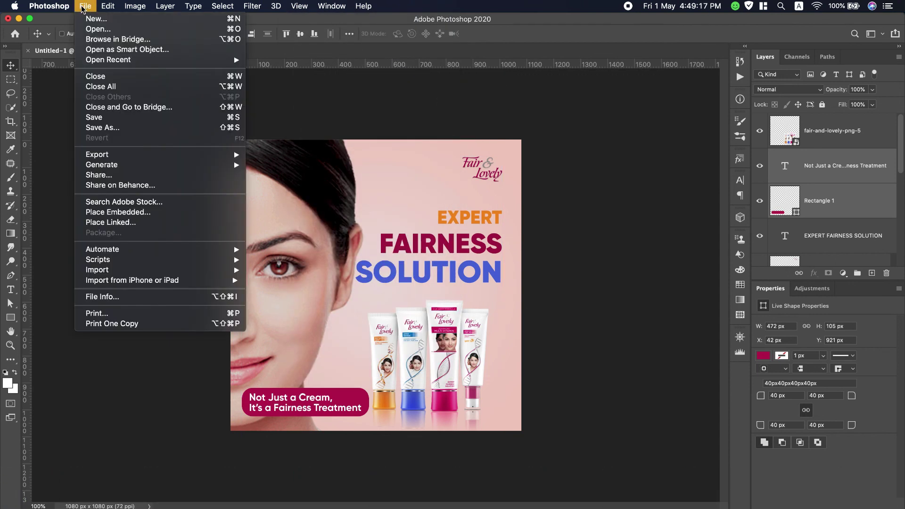
click(127, 127)
click(555, 171)
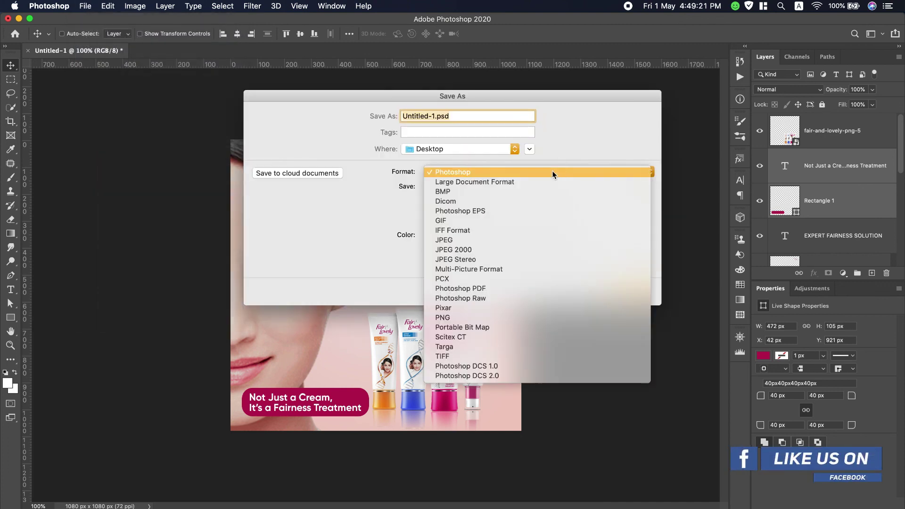
click(482, 242)
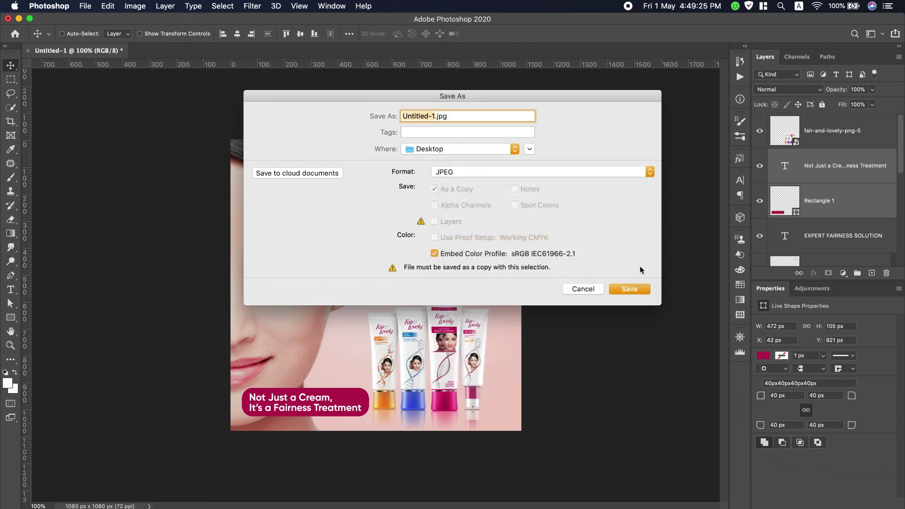
click(627, 288)
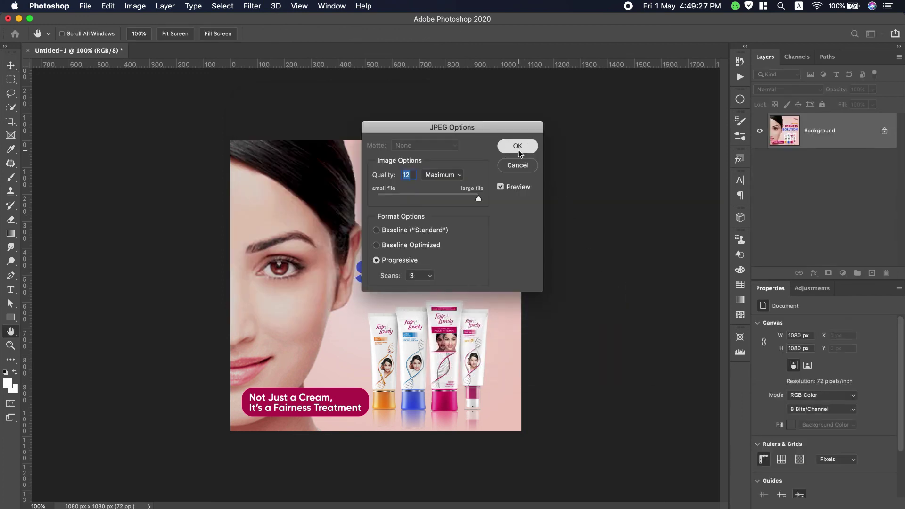